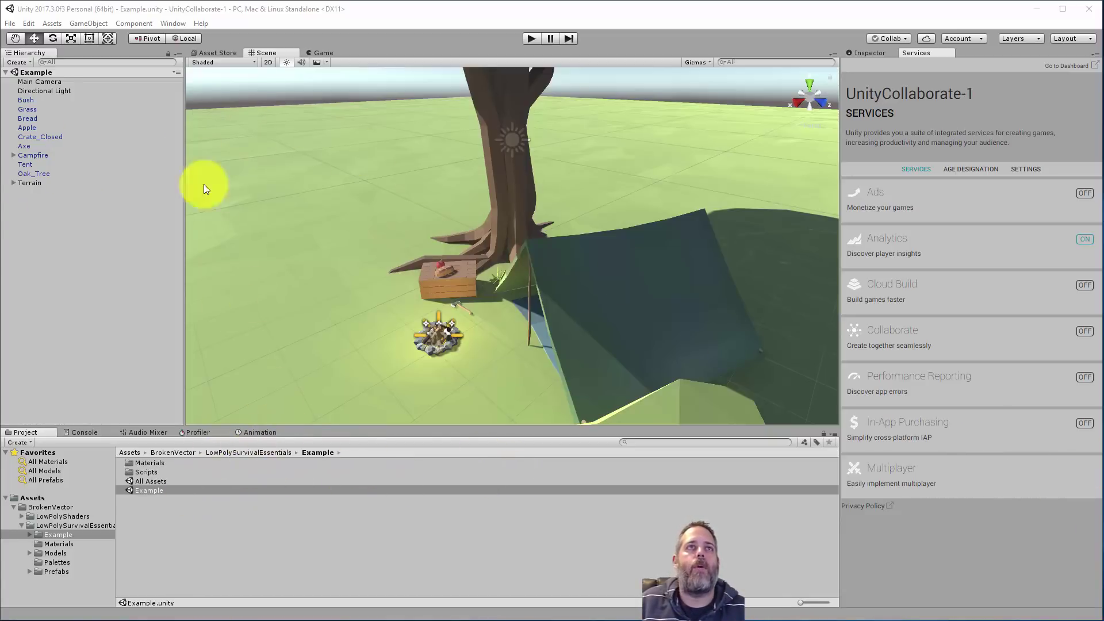
View the Asset Store page for the free Low Poly Survival Essentials package
{"action": "left_click", "coordinate": [208, 54]}
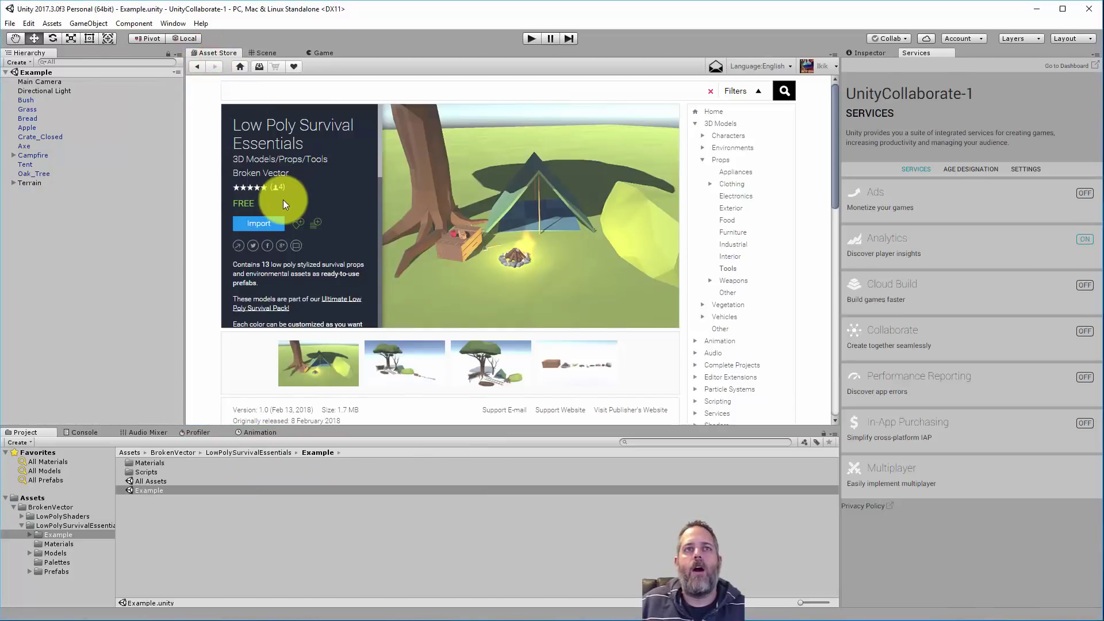
Uncheck Auto Generate in Lighting Settings and save the Example scene
{"action": "left_click", "coordinate": [267, 53]}
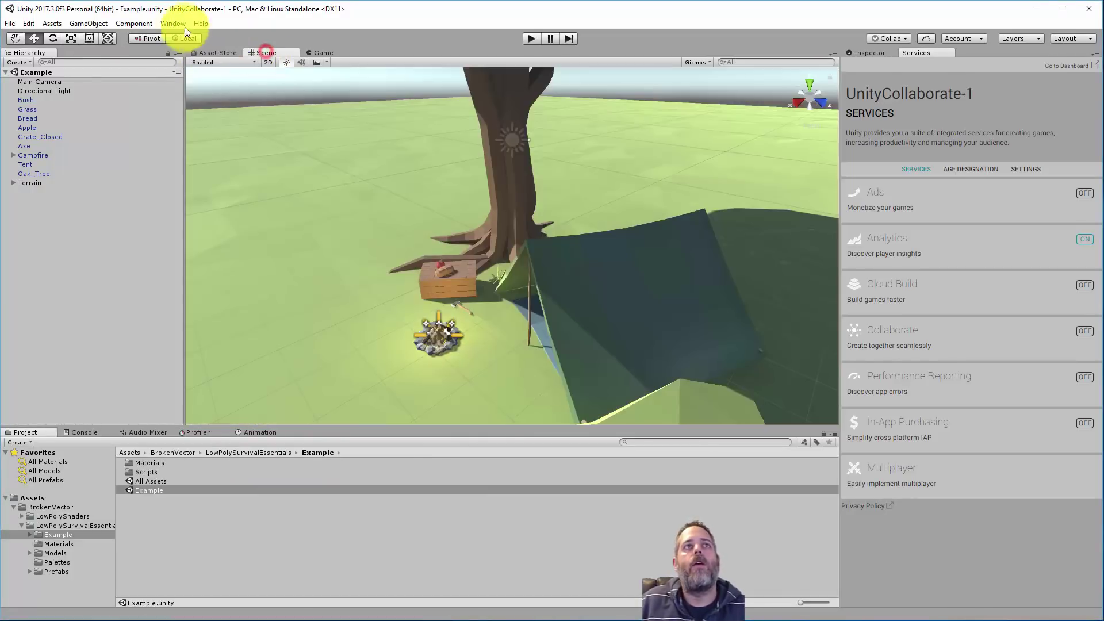
{"action": "left_click", "coordinate": [173, 23]}
{"action": "mouse_move", "coordinate": [217, 339]}
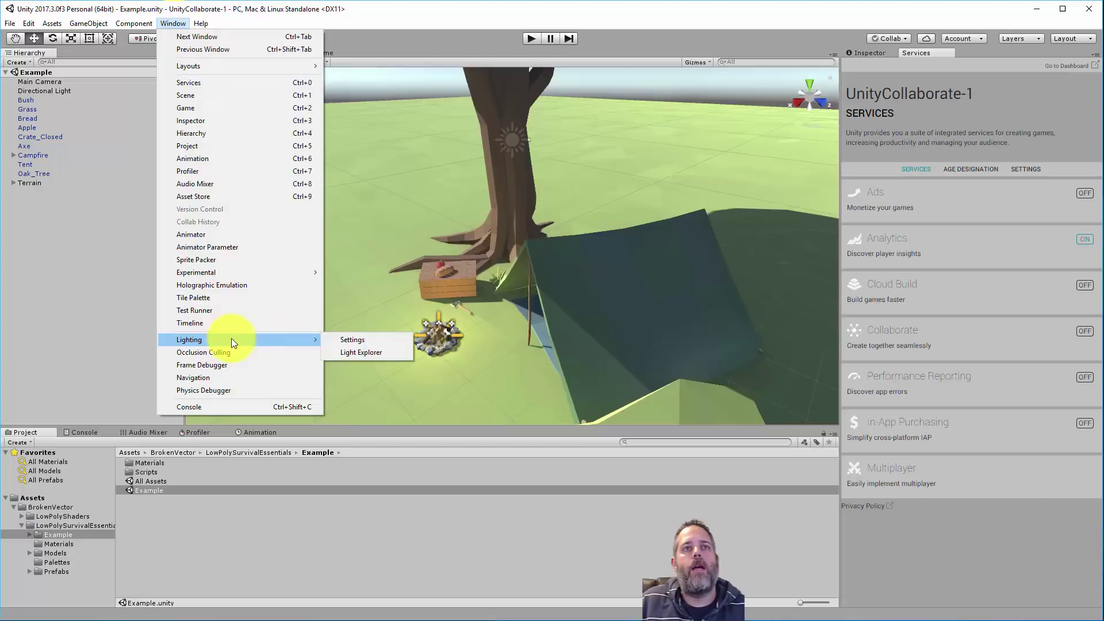
{"action": "left_click", "coordinate": [339, 341]}
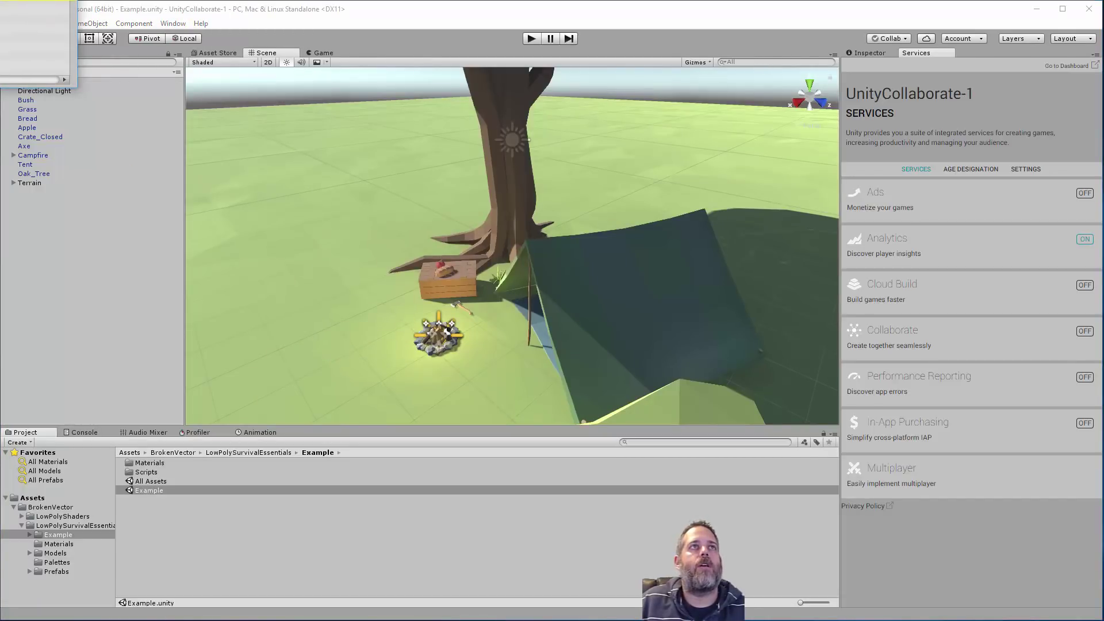
{"action": "left_click", "coordinate": [173, 23]}
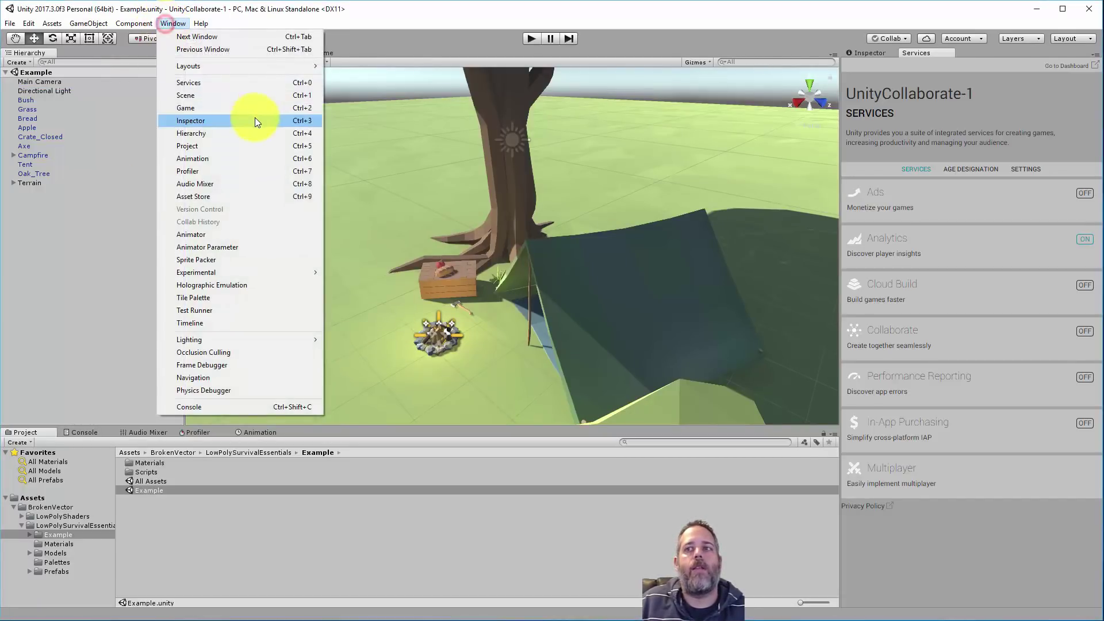
{"action": "mouse_move", "coordinate": [286, 338]}
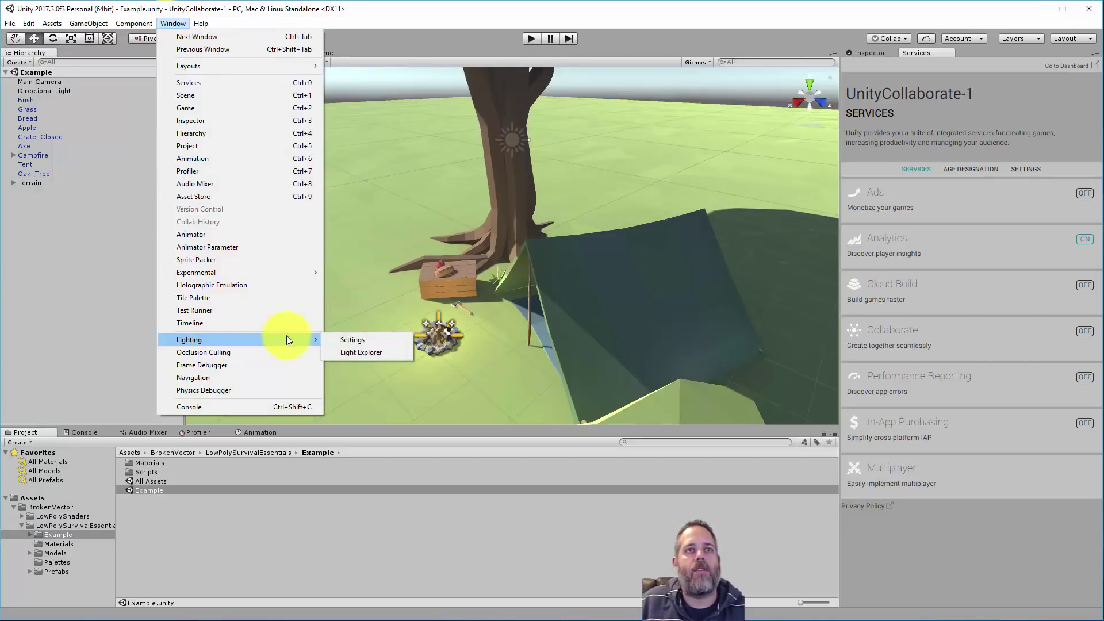
{"action": "left_click", "coordinate": [344, 341]}
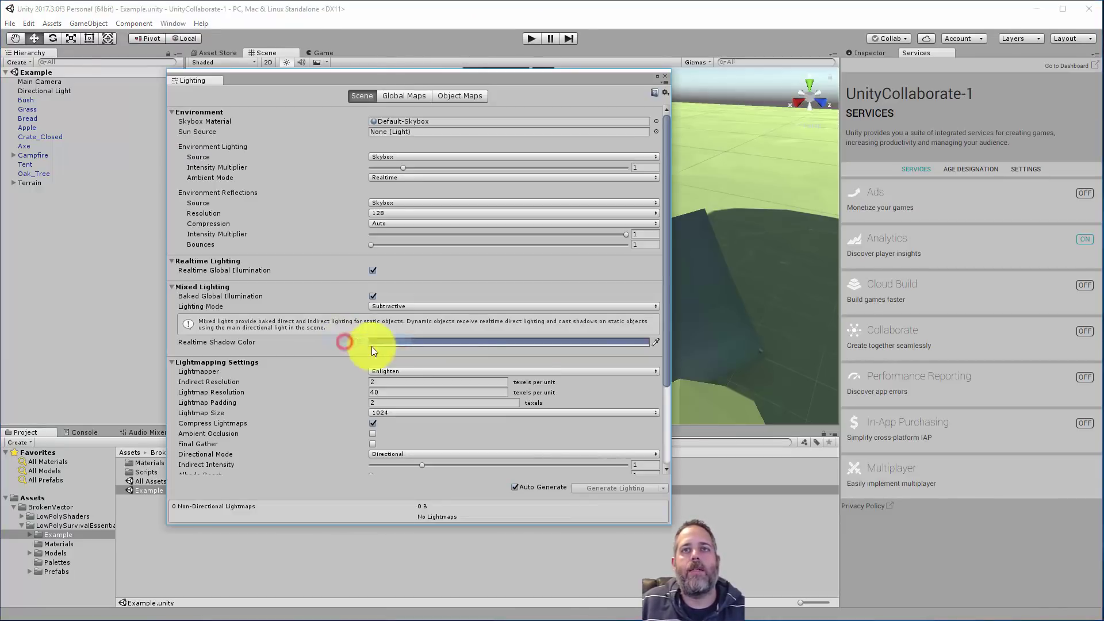
{"action": "left_click", "coordinate": [515, 487]}
{"action": "left_click", "coordinate": [665, 76]}
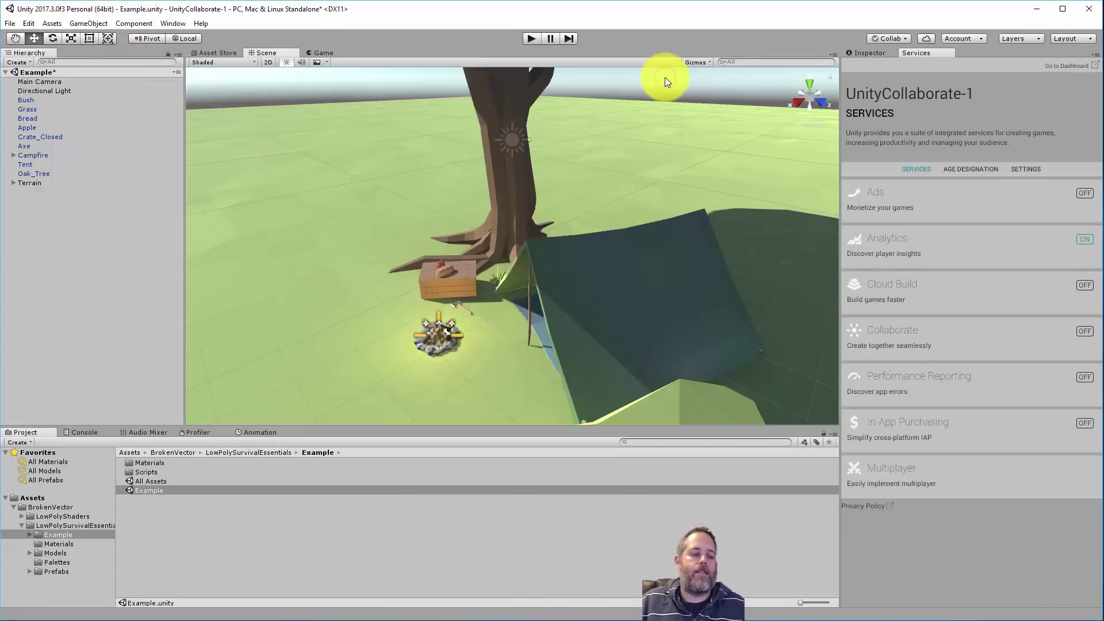
{"action": "key", "text": "ctrl+s"}
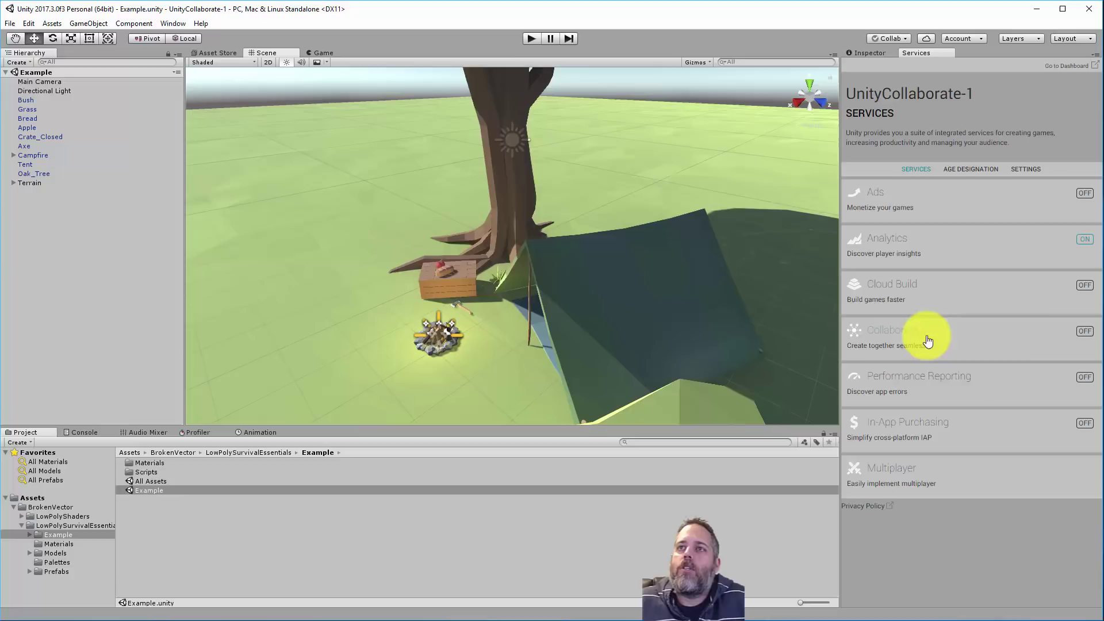
Set the Collaborate service toggle to On in the Services panel
{"action": "left_click", "coordinate": [1041, 334]}
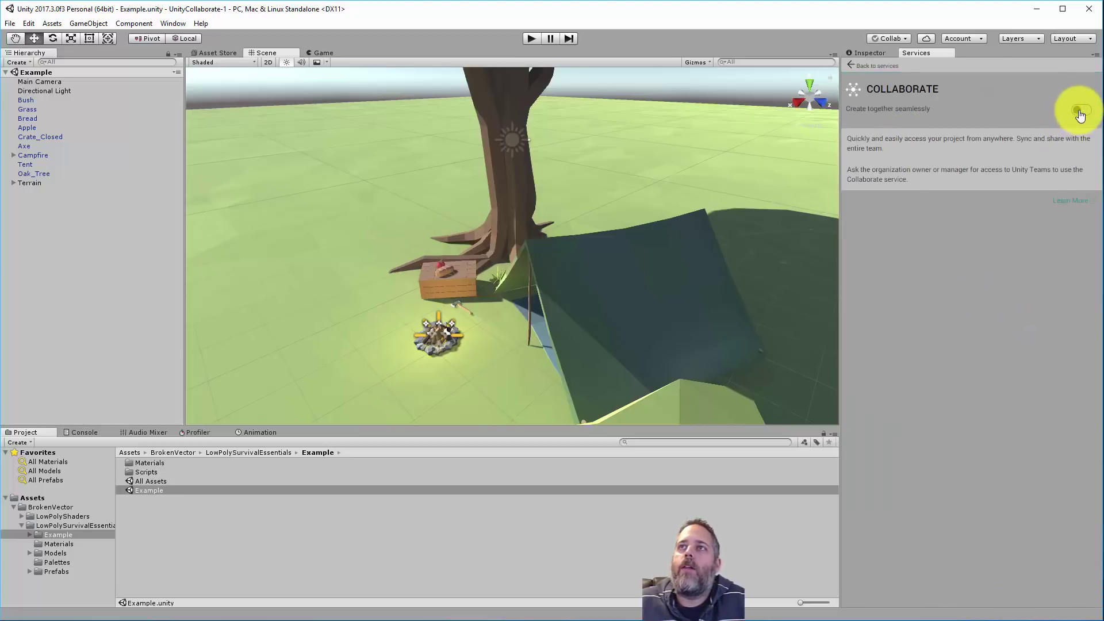
{"action": "left_click", "coordinate": [1079, 114]}
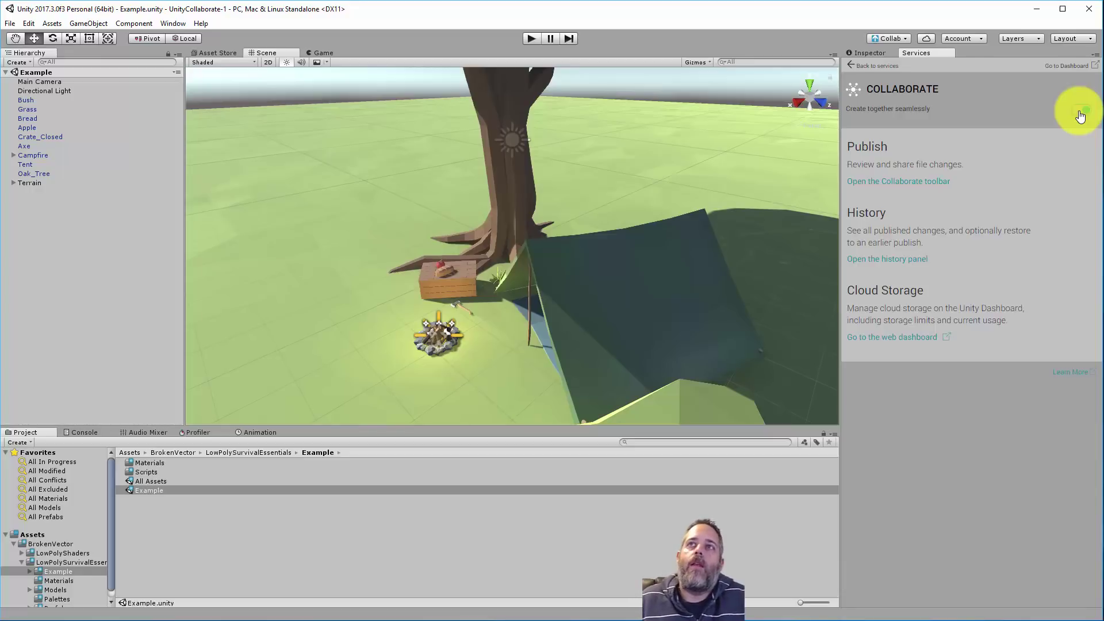
{"action": "left_click", "coordinate": [1080, 112]}
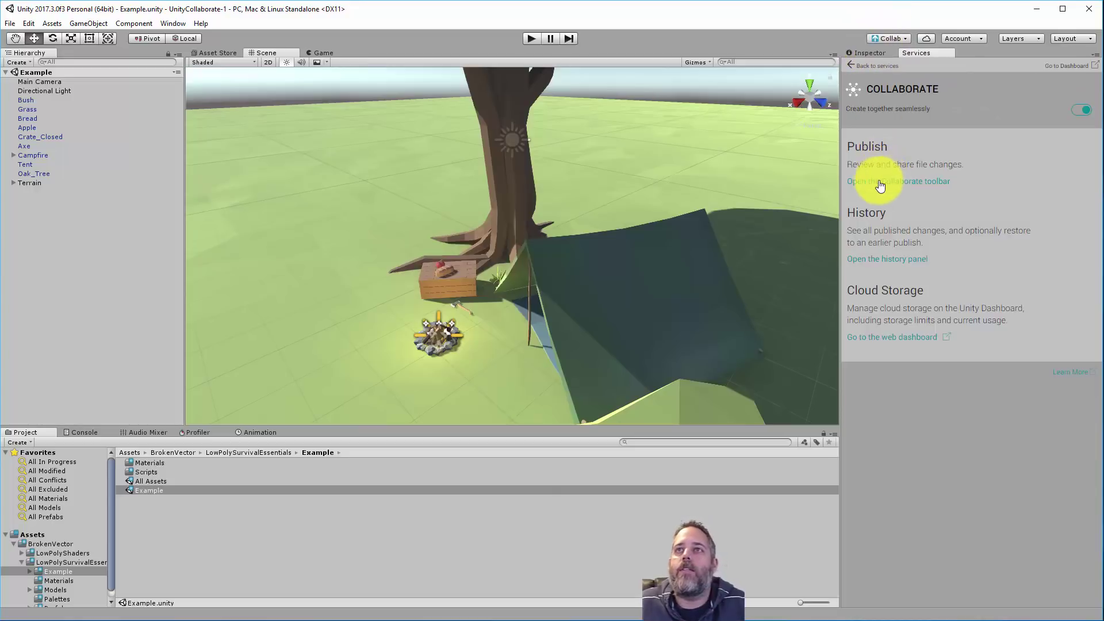
Publish the 65 pending changes with the description 'Added low poly pack'
{"action": "left_click", "coordinate": [910, 183]}
{"action": "left_click", "coordinate": [891, 38]}
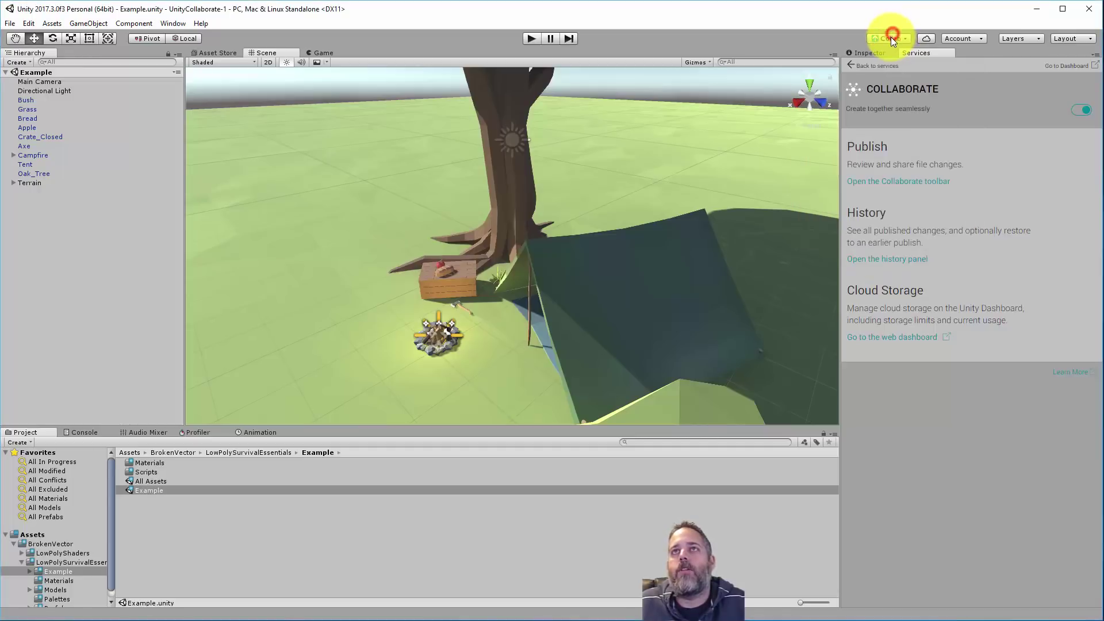
{"action": "mouse_move", "coordinate": [937, 165]}
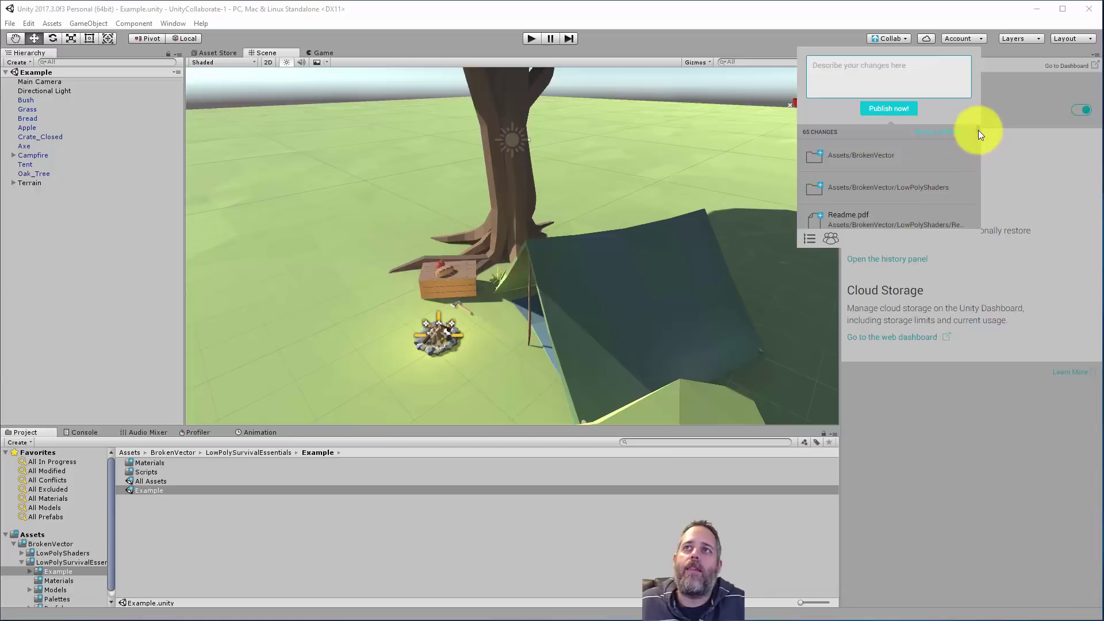
{"action": "mouse_move", "coordinate": [976, 129]}
{"action": "left_mouse_down"}
{"action": "mouse_move", "coordinate": [970, 222]}
{"action": "mouse_move", "coordinate": [976, 129]}
{"action": "left_mouse_up"}
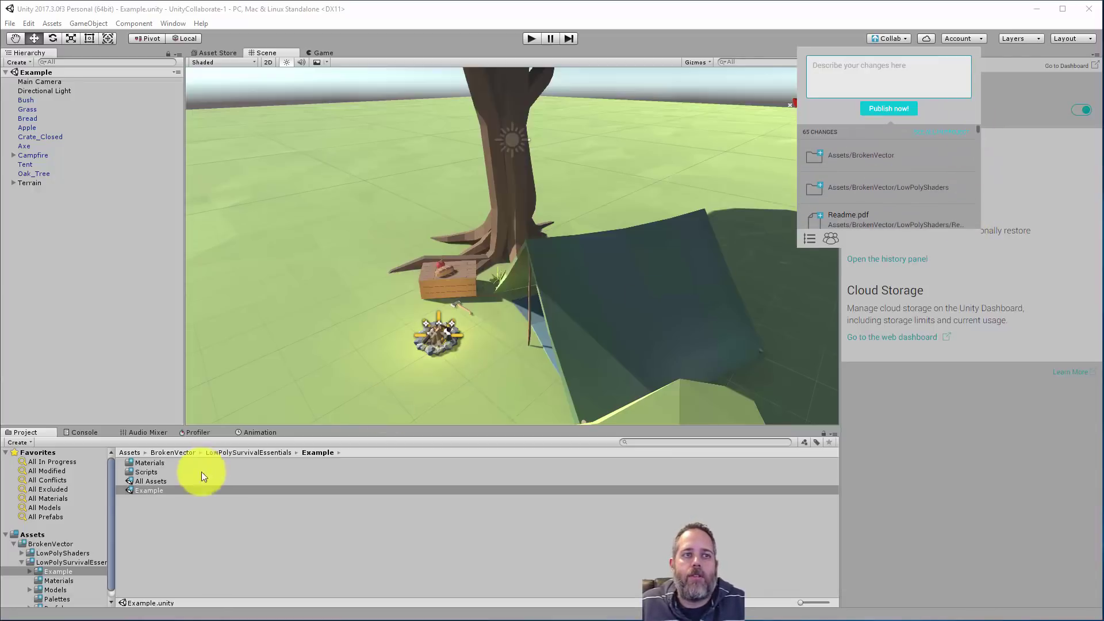
{"action": "scroll", "coordinate": [65, 567], "scroll_direction": "down", "scroll_amount": 1}
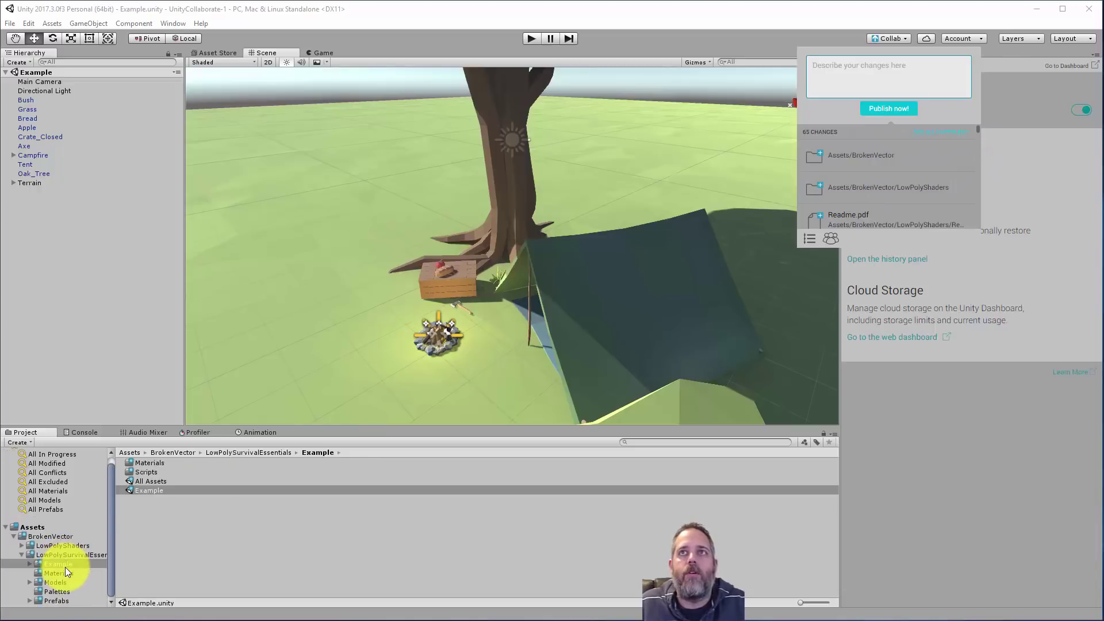
{"action": "mouse_move", "coordinate": [850, 199]}
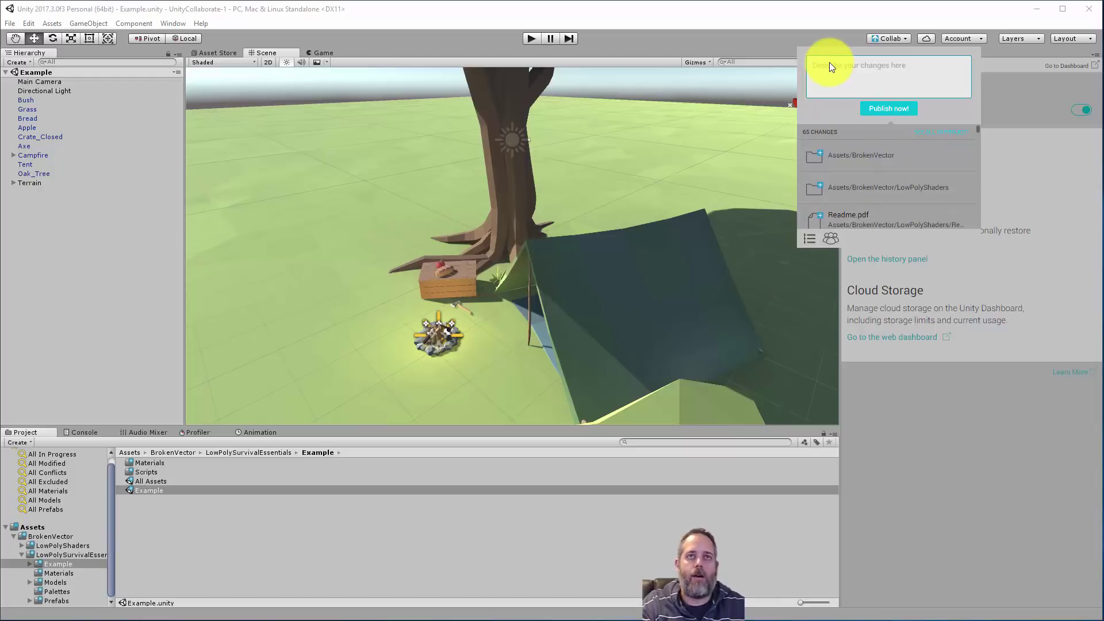
{"action": "type", "text": "Added"}
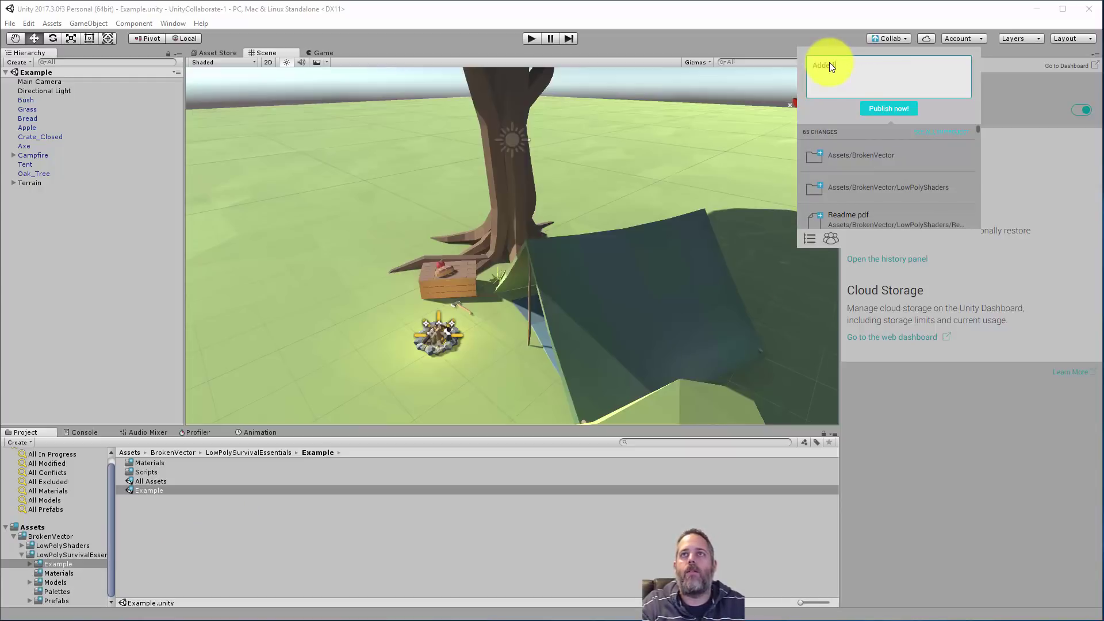
{"action": "type", "text": " low poly pack"}
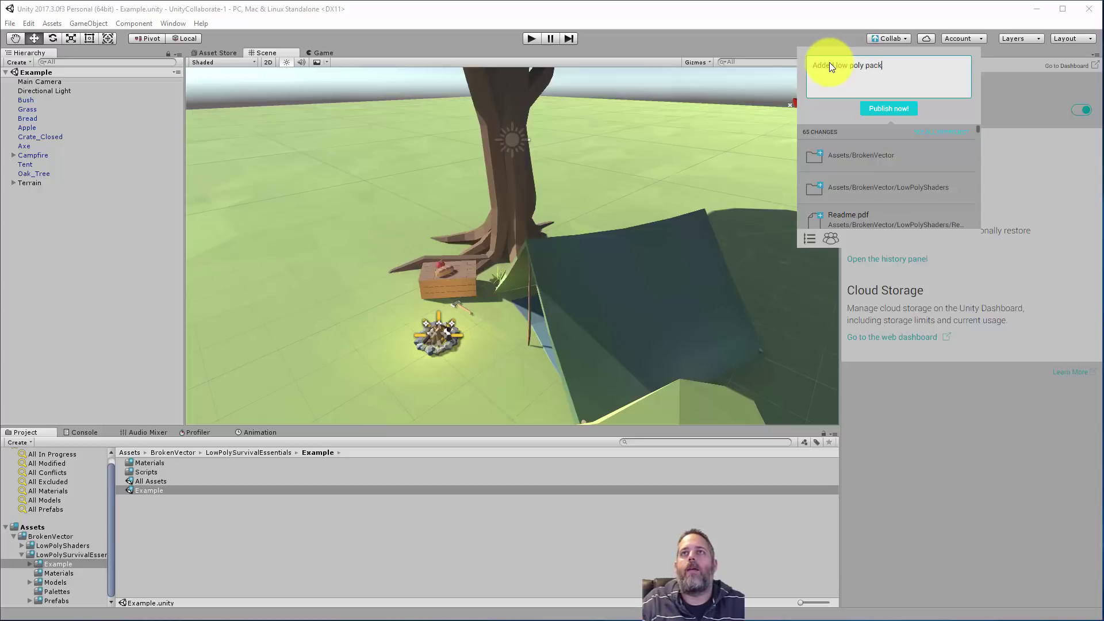
{"action": "left_click", "coordinate": [888, 108]}
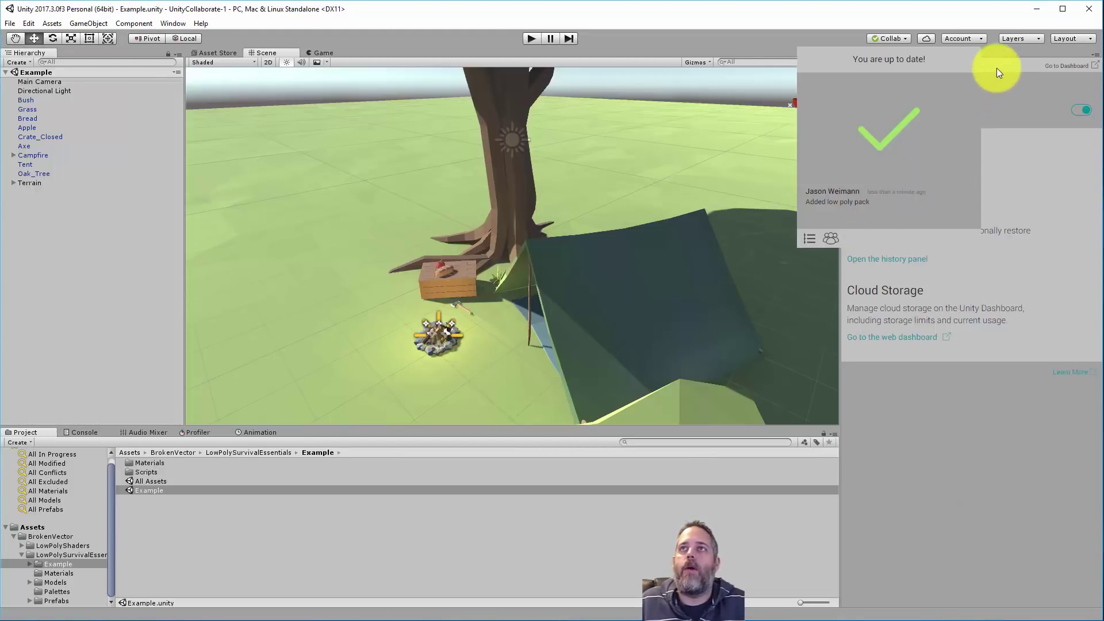
Delete the Oak_Tree and Tent objects from the scene
{"action": "left_click", "coordinate": [892, 40]}
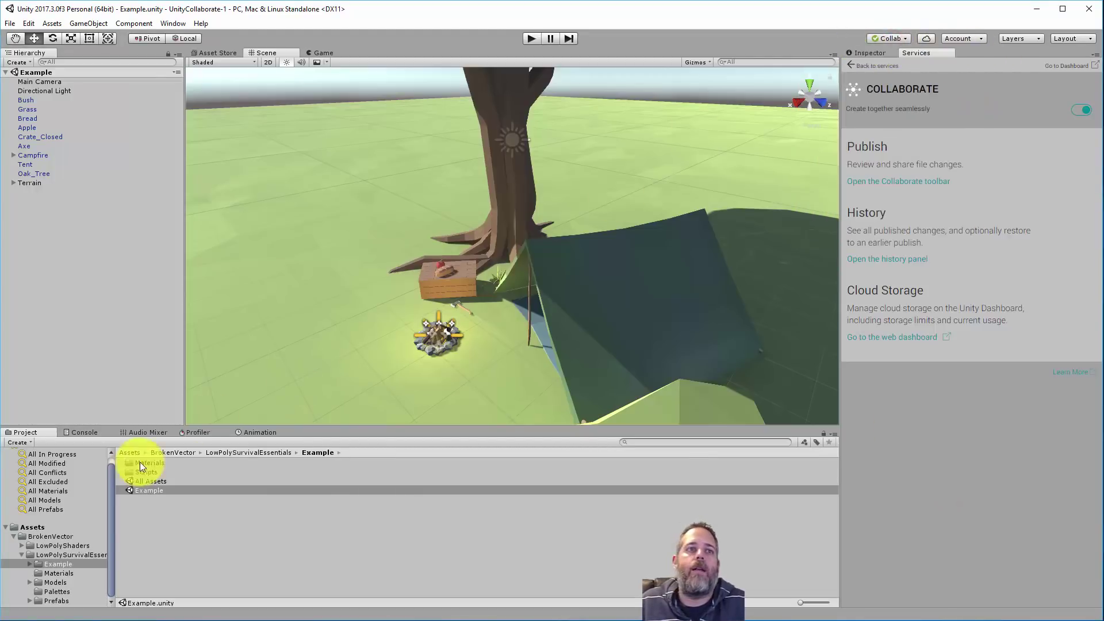
{"action": "left_click", "coordinate": [516, 223]}
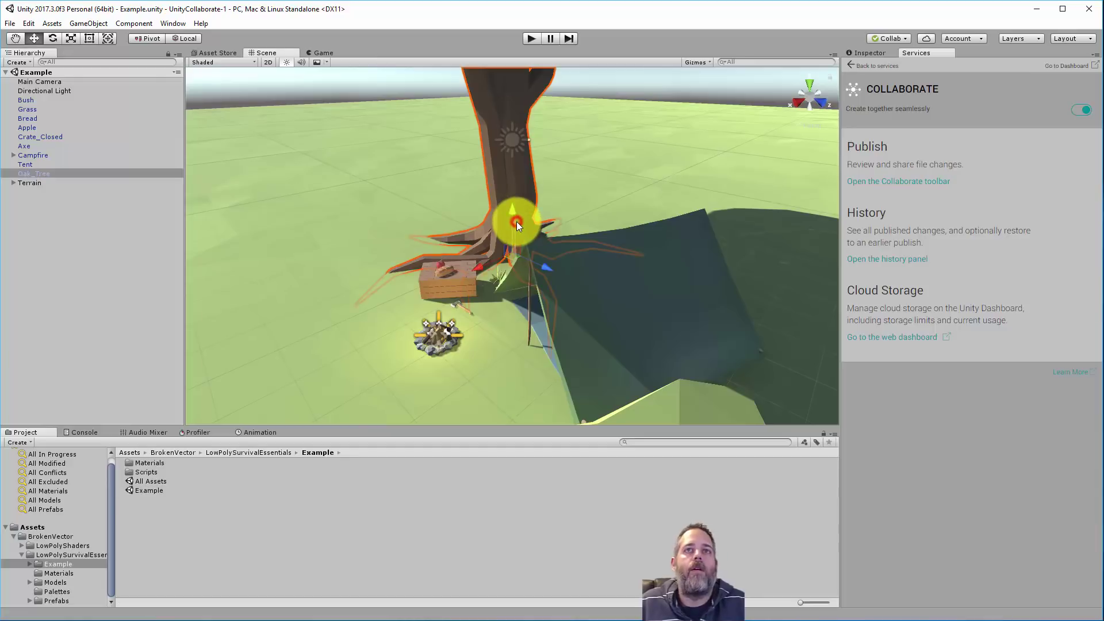
{"action": "left_click", "coordinate": [588, 315], "text": "ctrl"}
{"action": "key", "text": "Delete"}
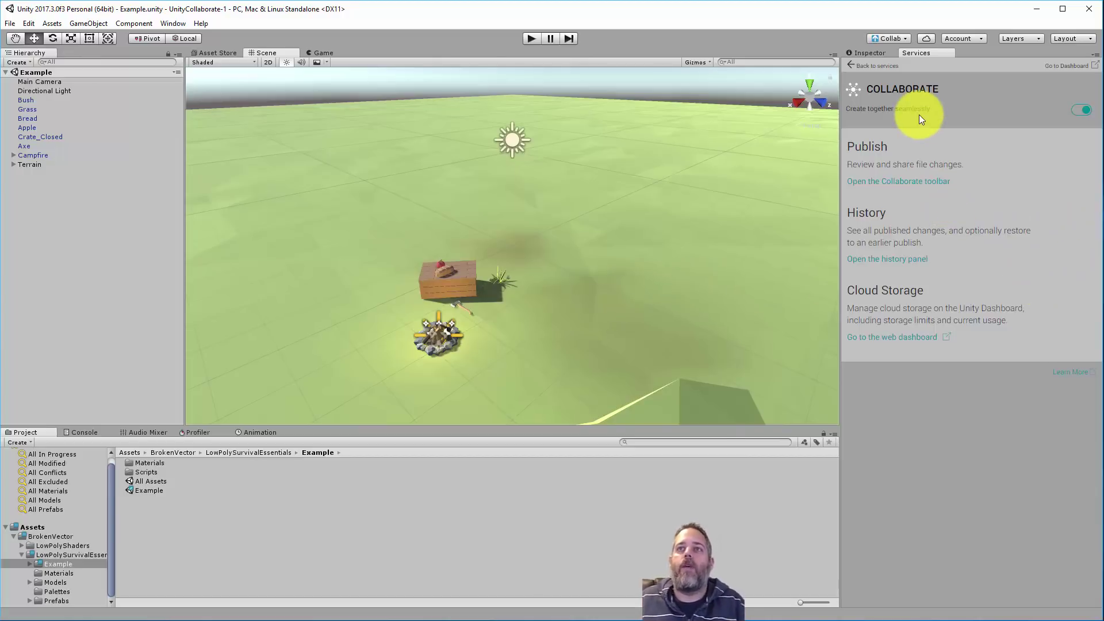
Delete Example.unity, open All Assets without saving, and view Collab History
{"action": "left_click", "coordinate": [158, 490]}
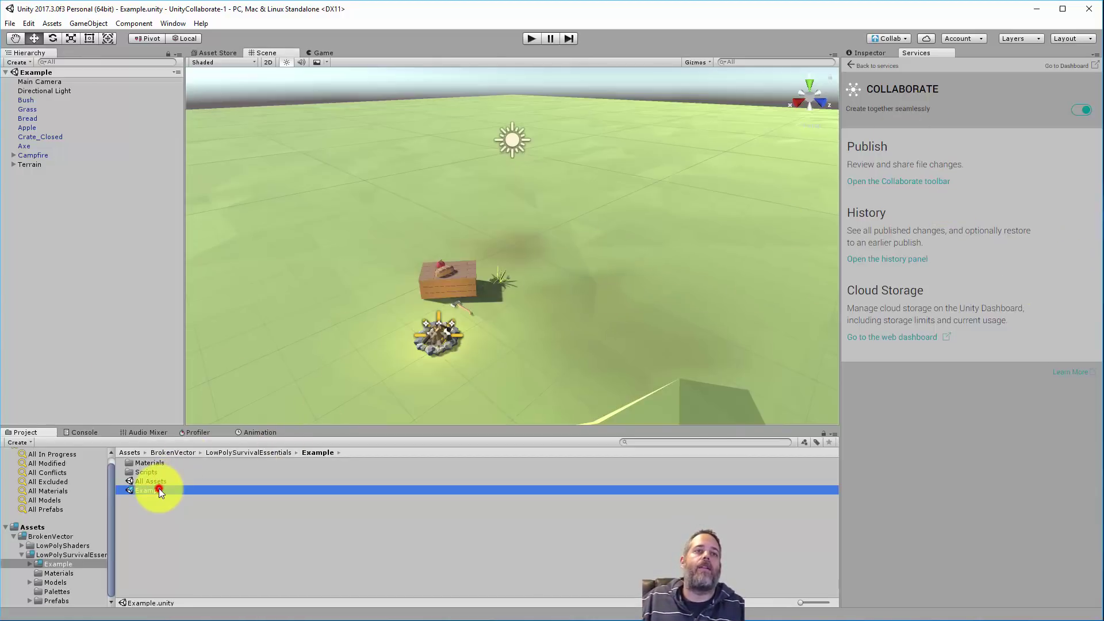
{"action": "key", "text": "Delete"}
{"action": "key", "text": "Return"}
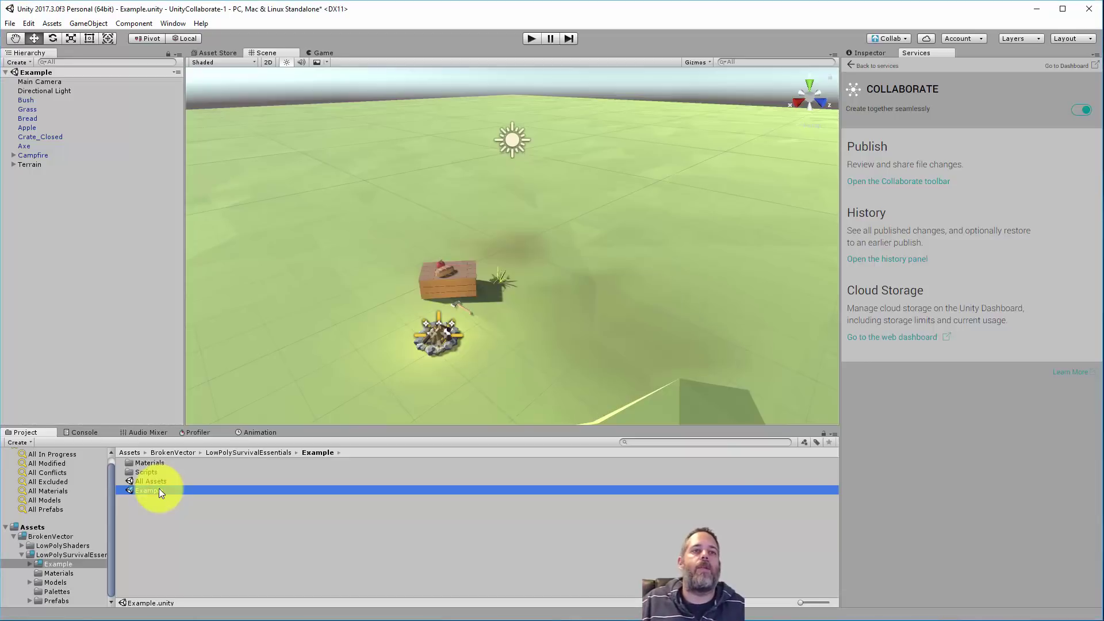
{"action": "left_click", "coordinate": [137, 257]}
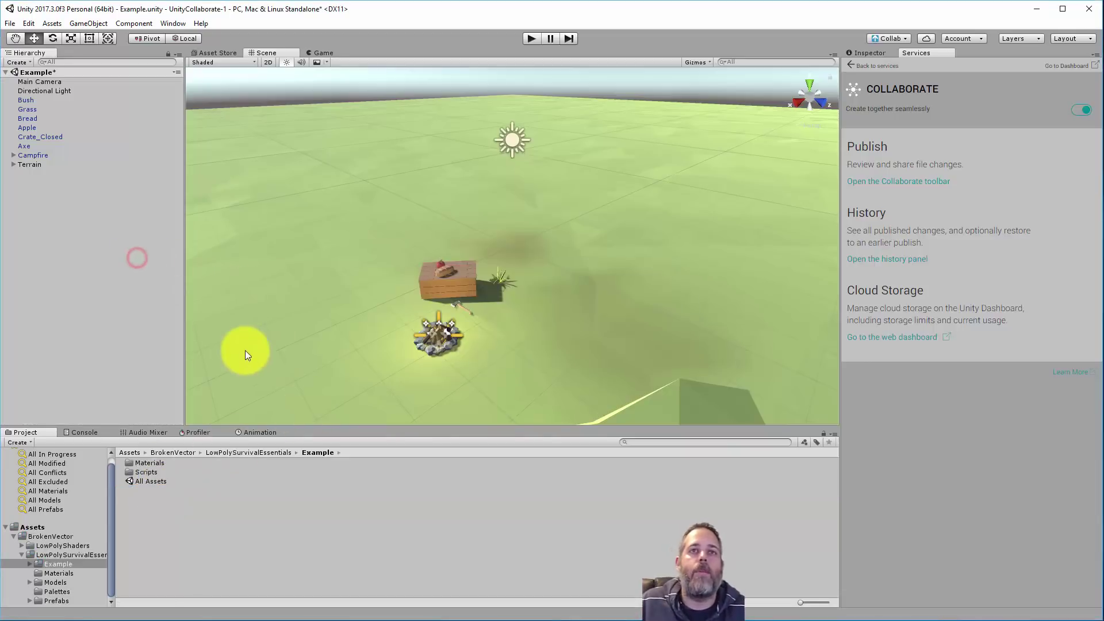
{"action": "double_click", "coordinate": [144, 482]}
{"action": "left_click", "coordinate": [600, 338]}
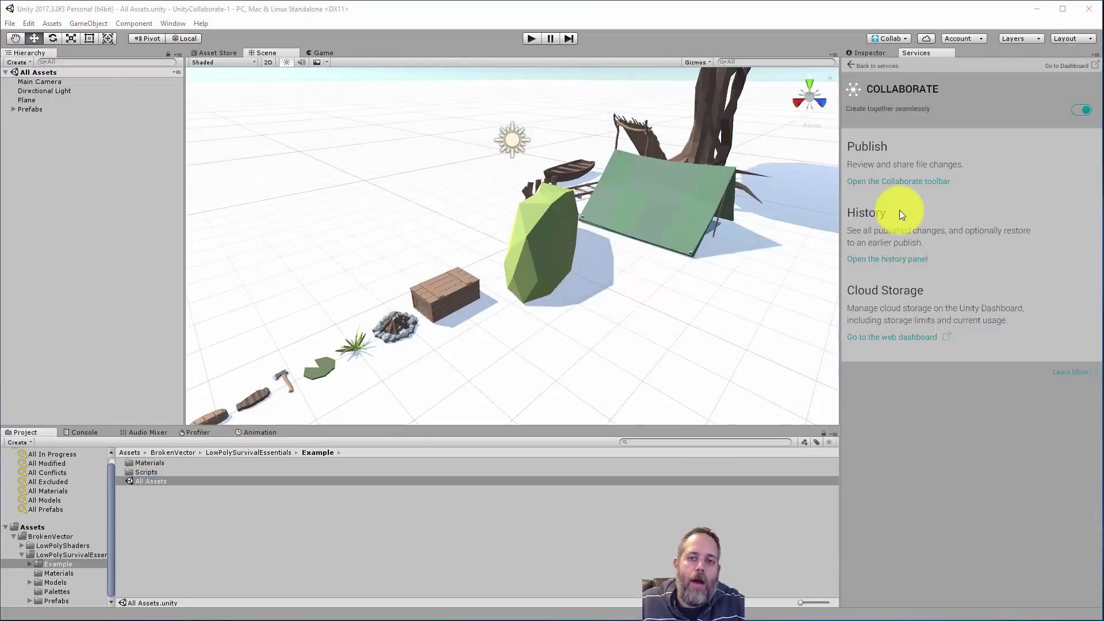
{"action": "left_click", "coordinate": [906, 260]}
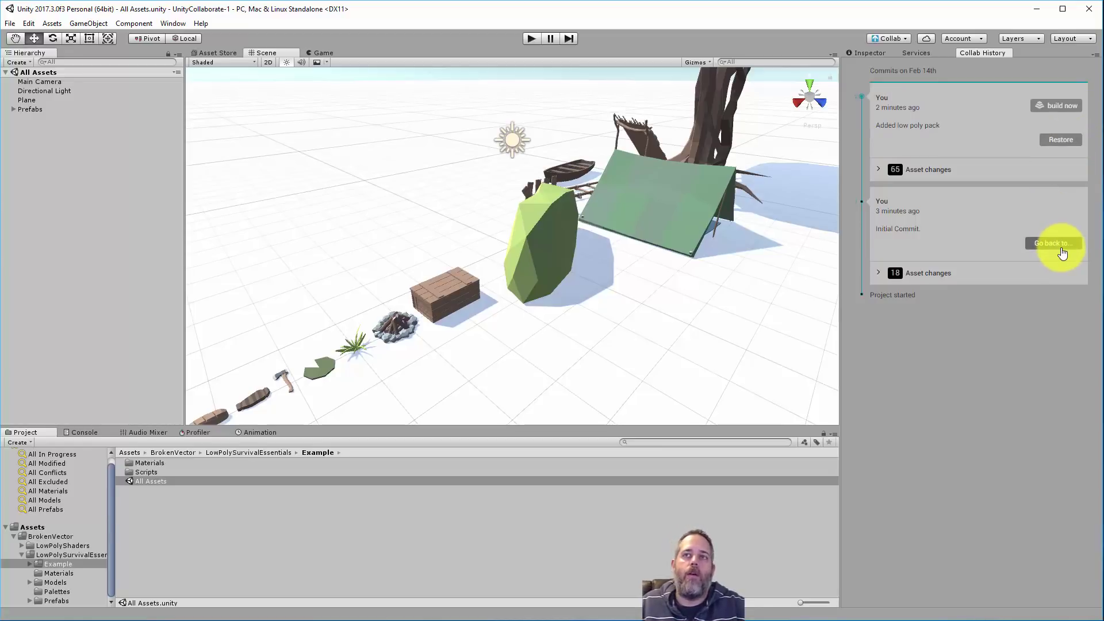
Restore the project to the 'Added low poly pack' commit and reopen the Example scene
{"action": "left_click", "coordinate": [881, 274]}
{"action": "left_click", "coordinate": [880, 275]}
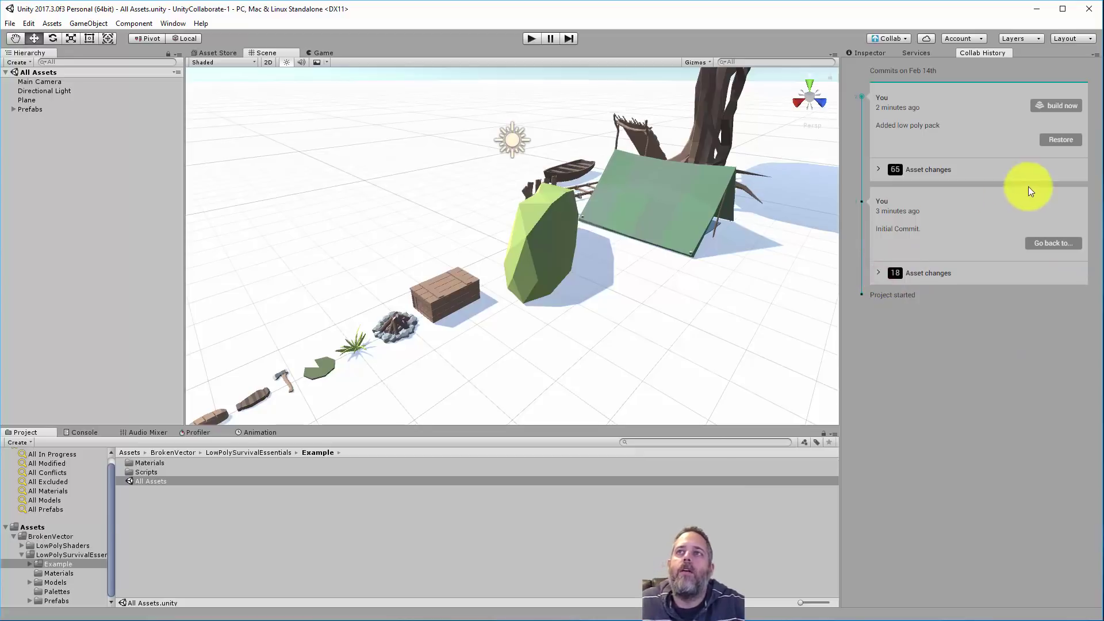
{"action": "left_click", "coordinate": [1061, 138]}
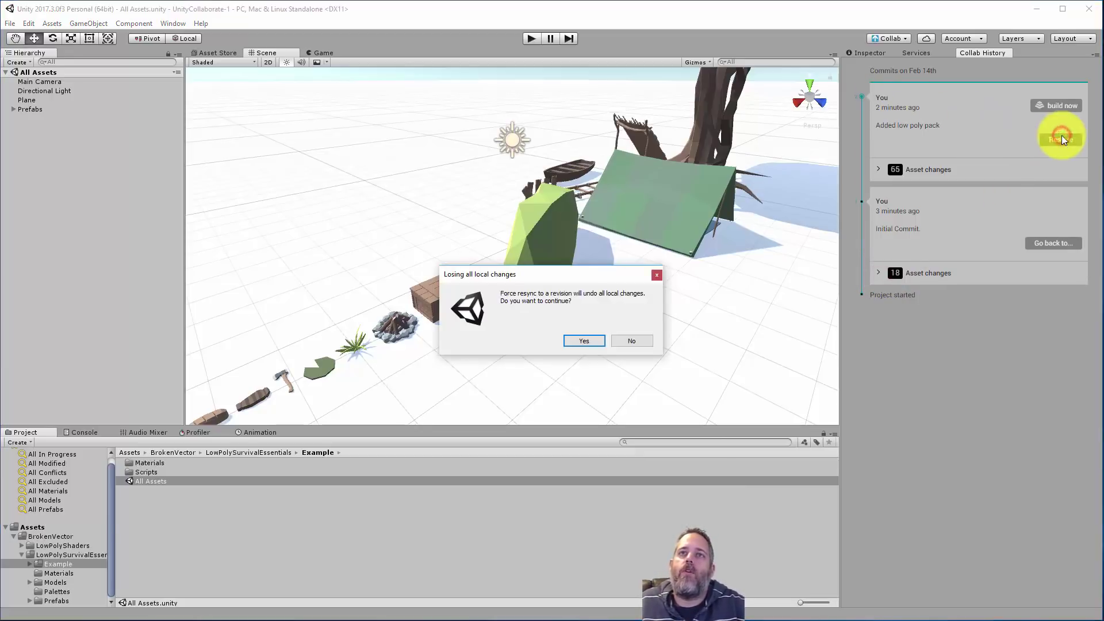
{"action": "left_click", "coordinate": [589, 339]}
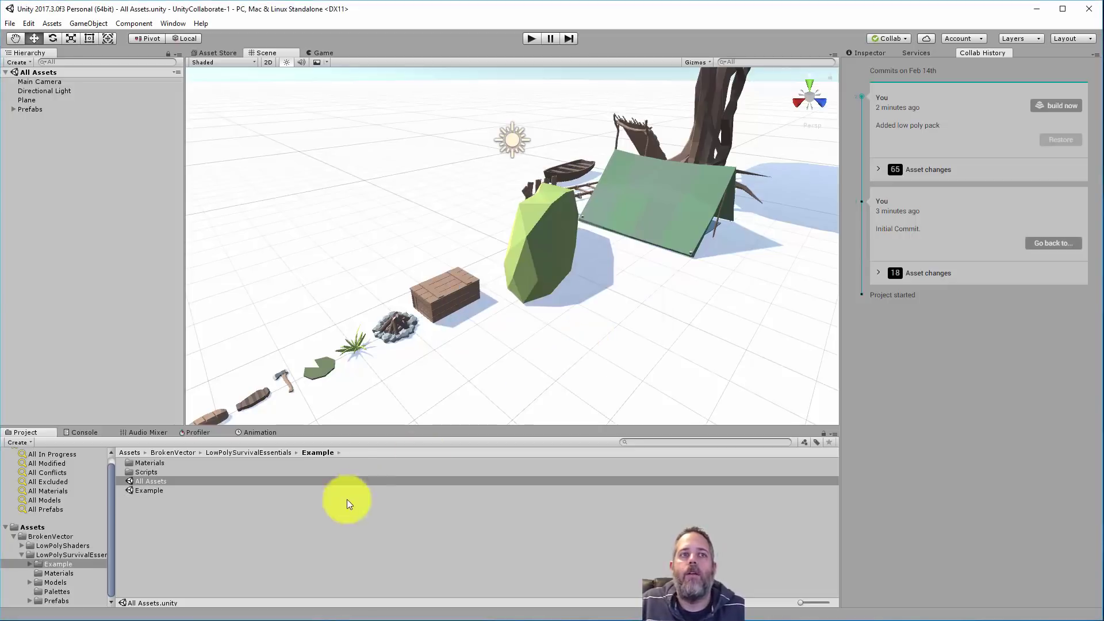
{"action": "double_click", "coordinate": [139, 489]}
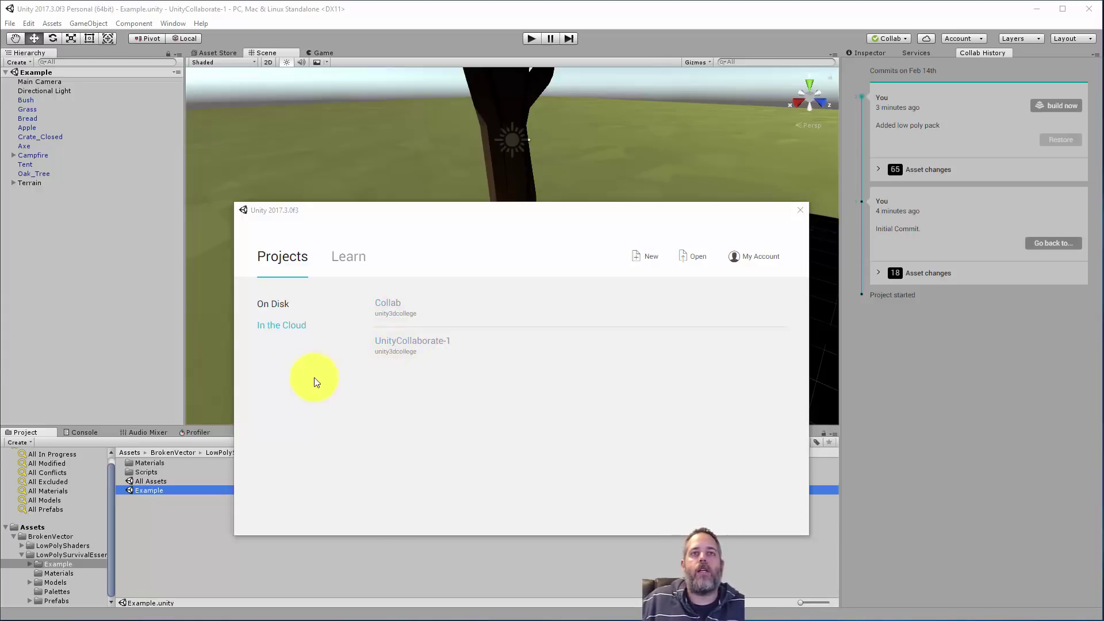
Download UnityCollaborate-1 into a newly created Collaborate-2 folder
{"action": "left_click", "coordinate": [394, 360]}
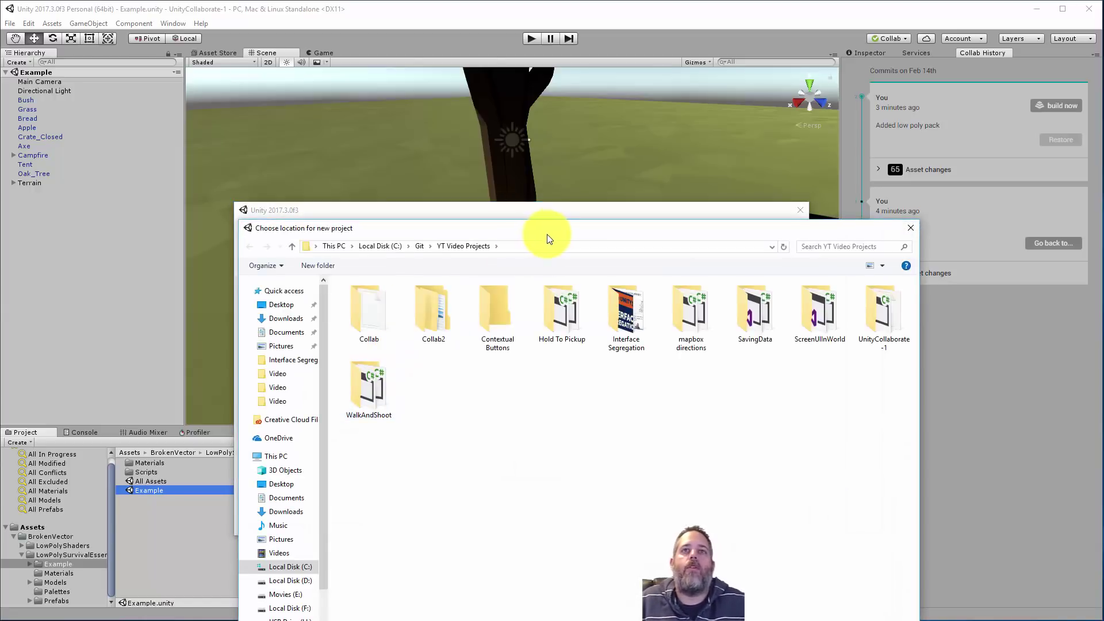
{"action": "left_click_drag", "start_coordinate": [547, 233], "coordinate": [521, 188]}
{"action": "type", "text": "Col"}
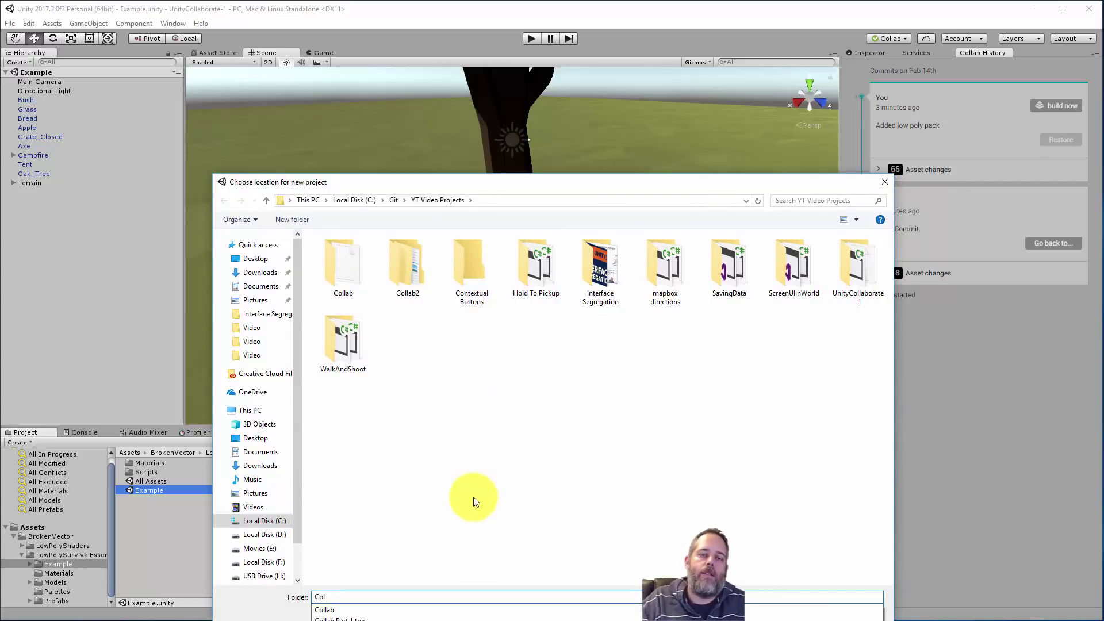
{"action": "type", "text": "laborat"}
{"action": "type", "text": "e-1"}
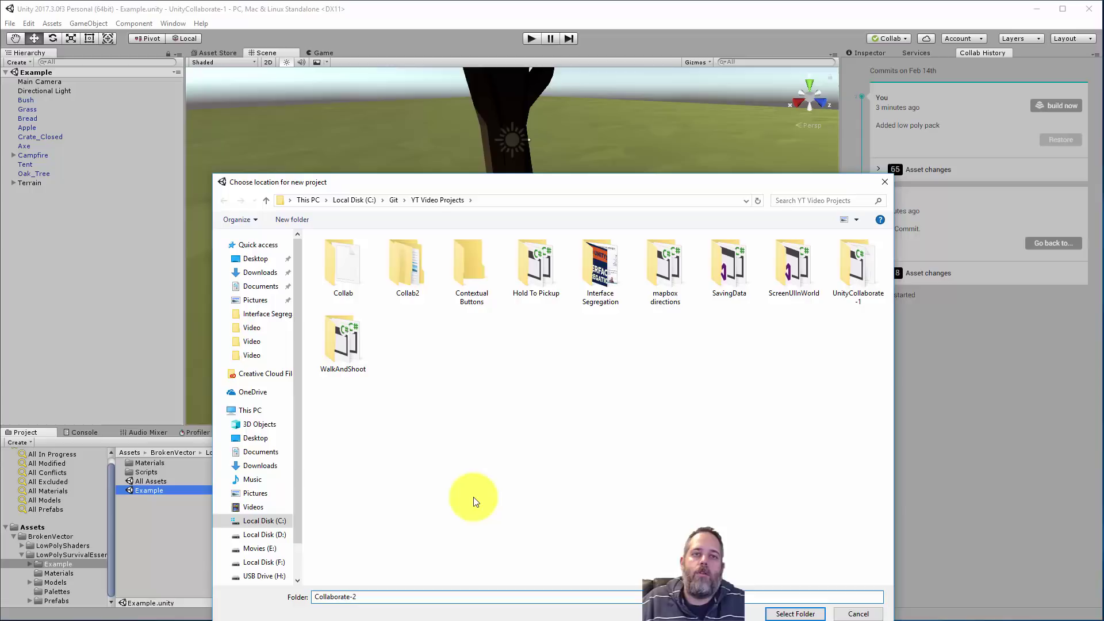
{"action": "key", "text": "BackSpace"}
{"action": "type", "text": "2"}
{"action": "right_click", "coordinate": [420, 464]}
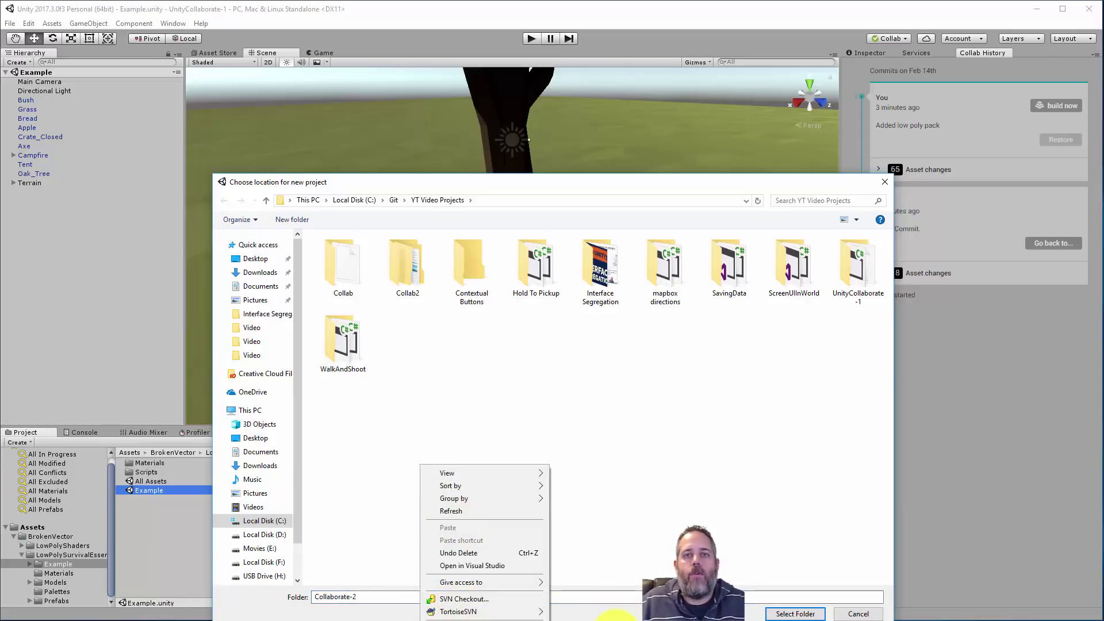
{"action": "left_click", "coordinate": [612, 619]}
{"action": "type", "text": "Collaborate-2"}
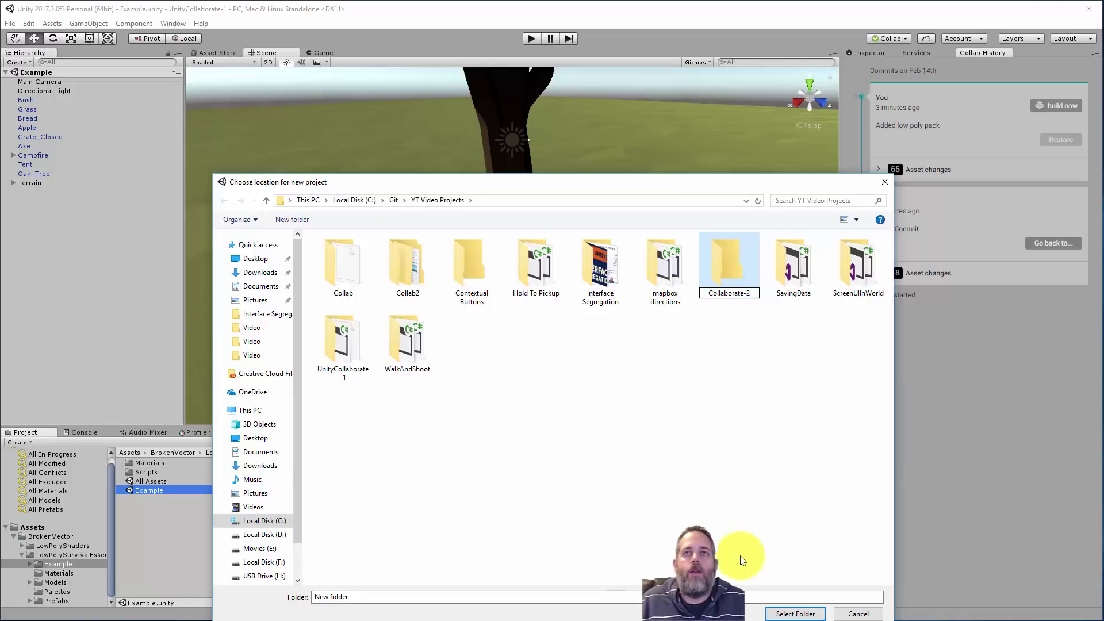
{"action": "key", "text": "Return"}
{"action": "key", "text": "Return"}
{"action": "left_click", "coordinate": [795, 614]}
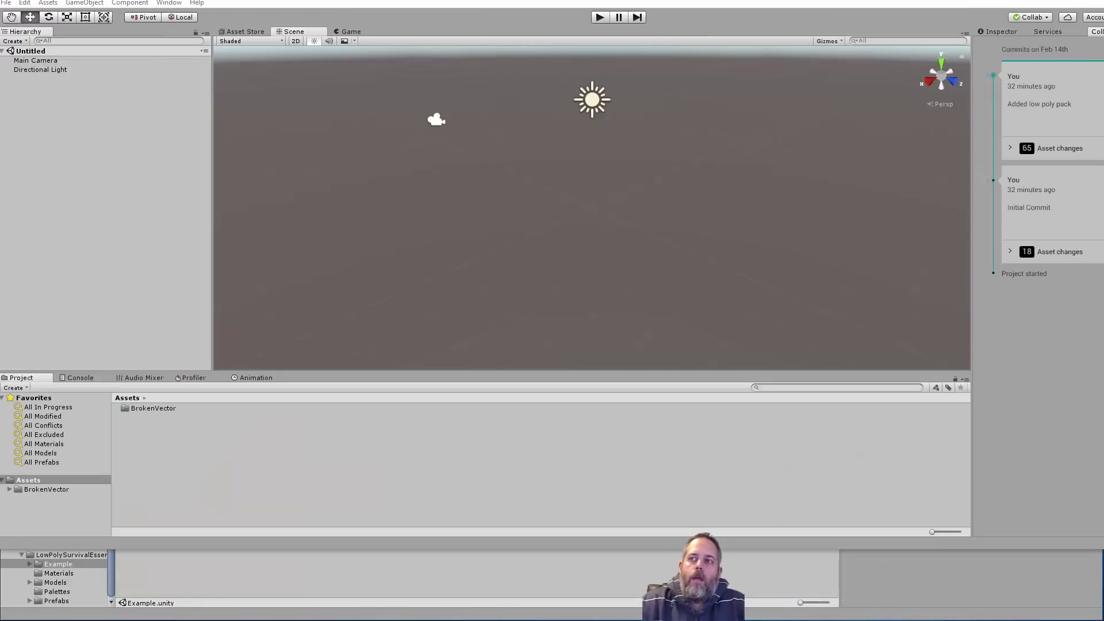
Open the Example scene from BrokenVector/LowPolySurvivalEssentials/Example in the second editor
{"action": "left_click_drag", "start_coordinate": [1101, 538], "coordinate": [1002, 550]}
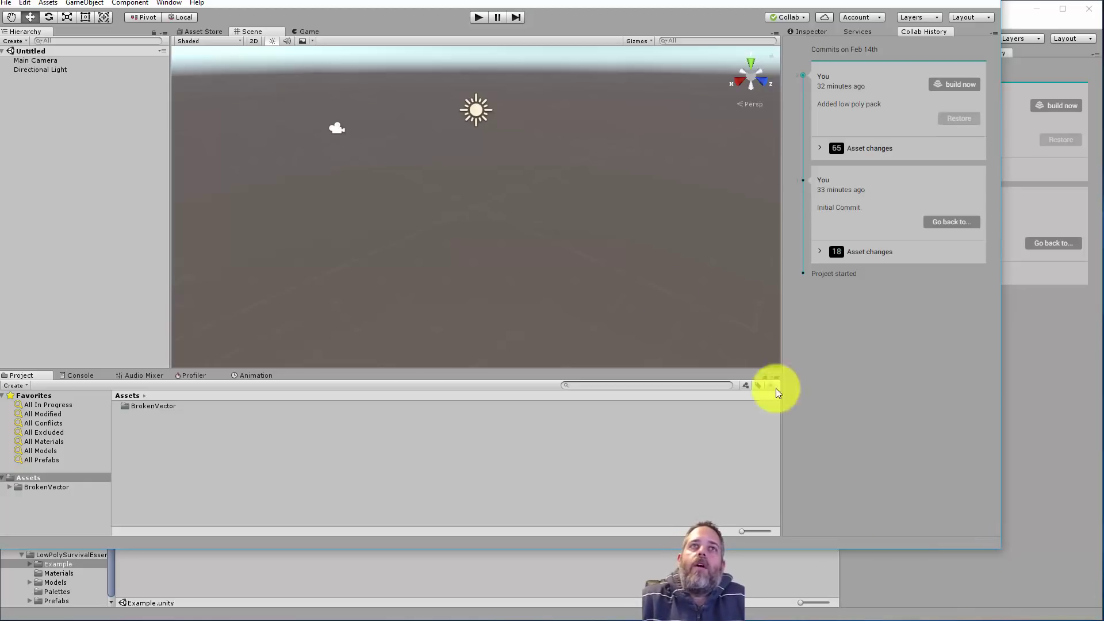
{"action": "left_click", "coordinate": [74, 481]}
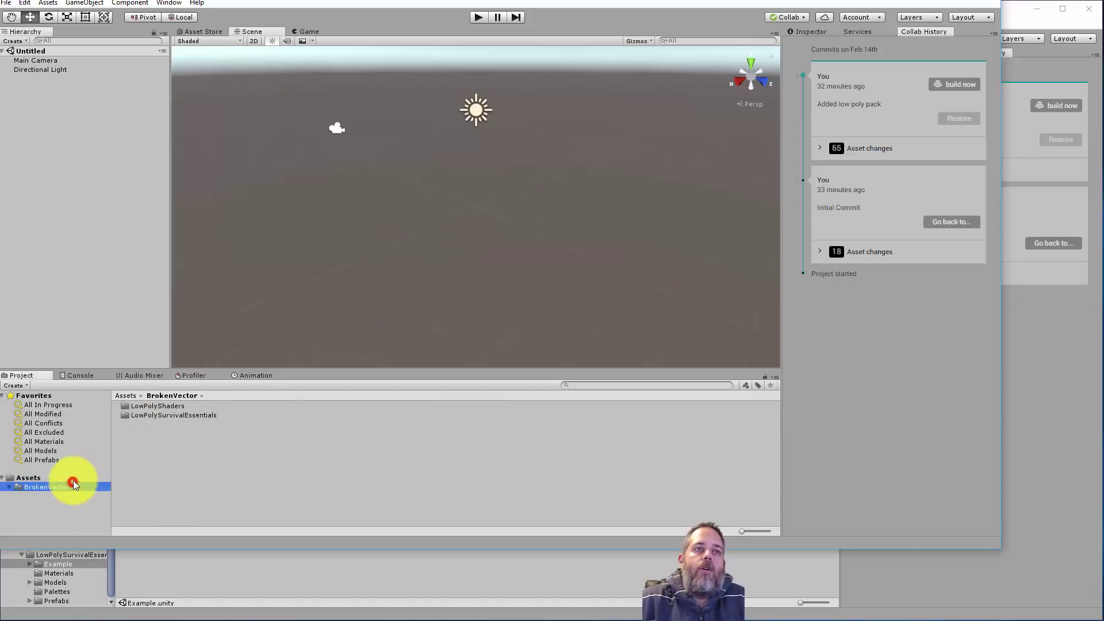
{"action": "double_click", "coordinate": [156, 412]}
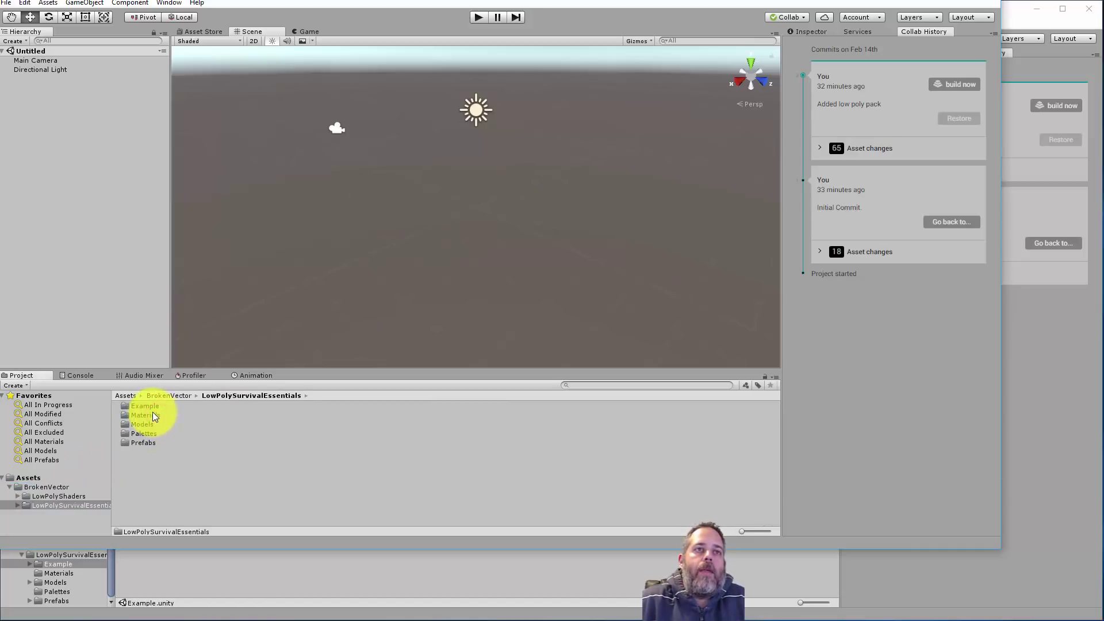
{"action": "double_click", "coordinate": [153, 410]}
{"action": "double_click", "coordinate": [147, 432]}
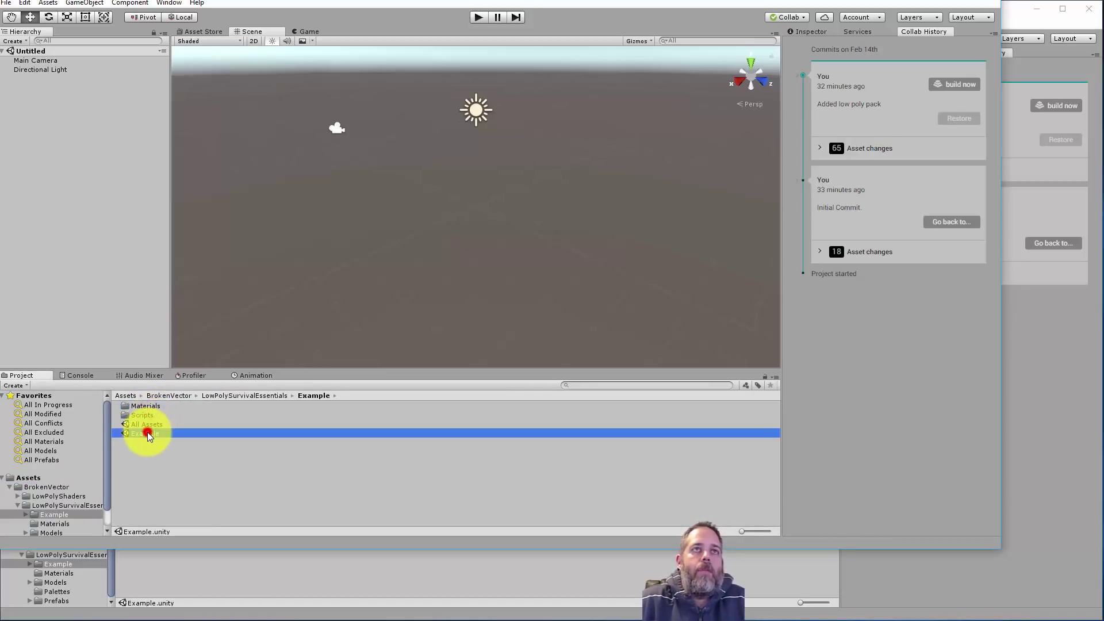
Focus on Oak_Tree, switch to the scale tool, and save the scene
{"action": "left_click_drag", "start_coordinate": [242, 253], "coordinate": [688, 198], "text": "alt"}
{"action": "double_click", "coordinate": [50, 151]}
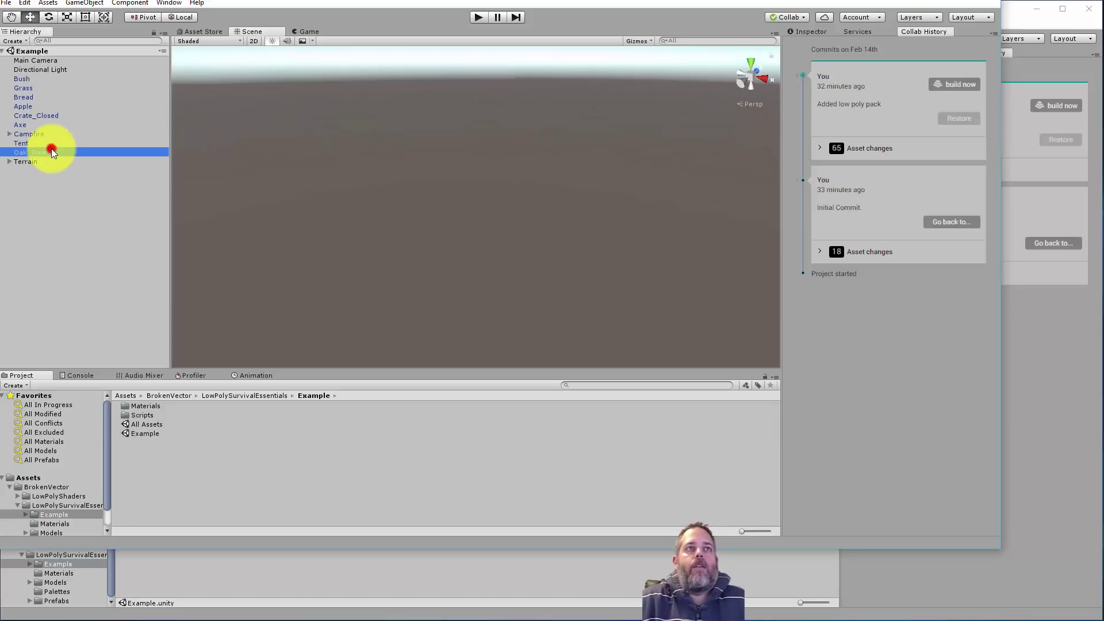
{"action": "left_click_drag", "start_coordinate": [411, 215], "coordinate": [1029, 288], "text": "alt"}
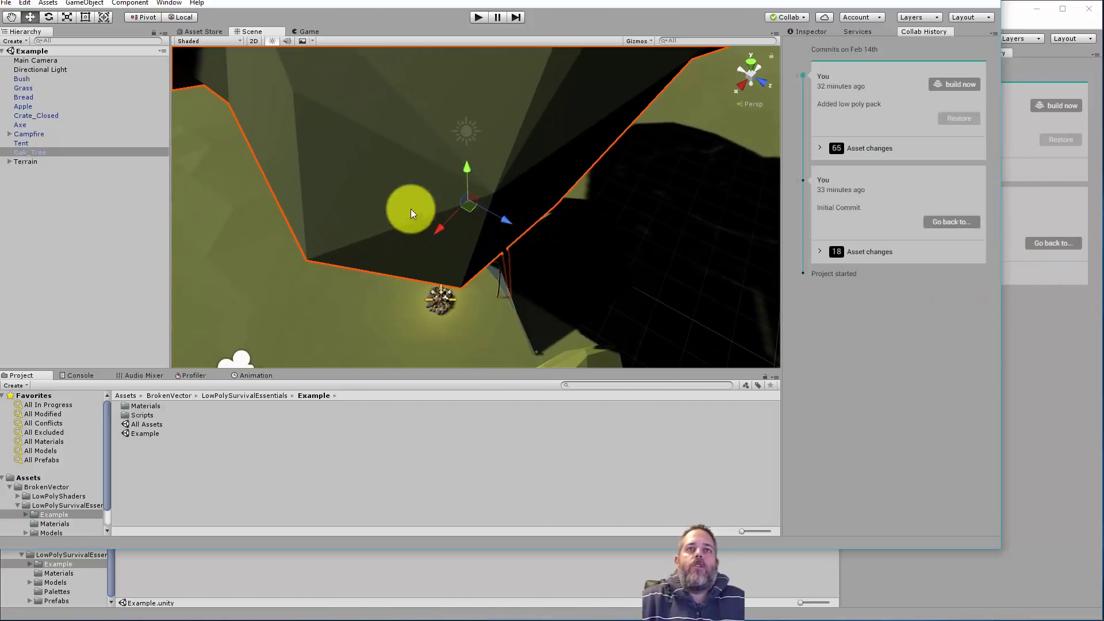
{"action": "left_click_drag", "start_coordinate": [408, 209], "coordinate": [644, 151], "text": "alt"}
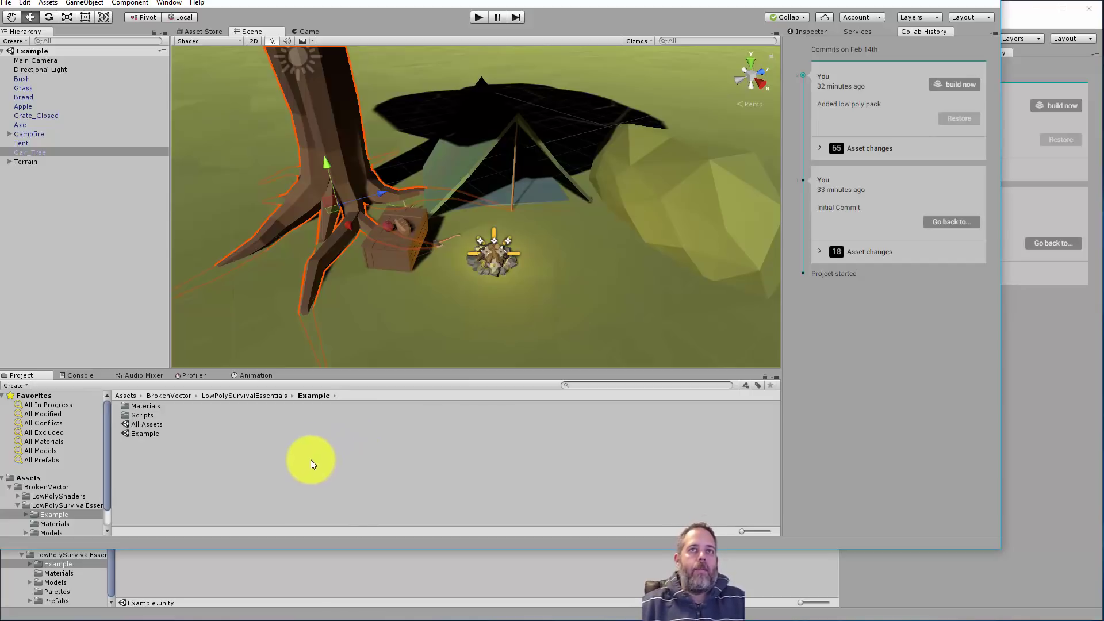
{"action": "left_click_drag", "start_coordinate": [405, 308], "coordinate": [298, 167], "text": "alt"}
{"action": "key", "text": "r"}
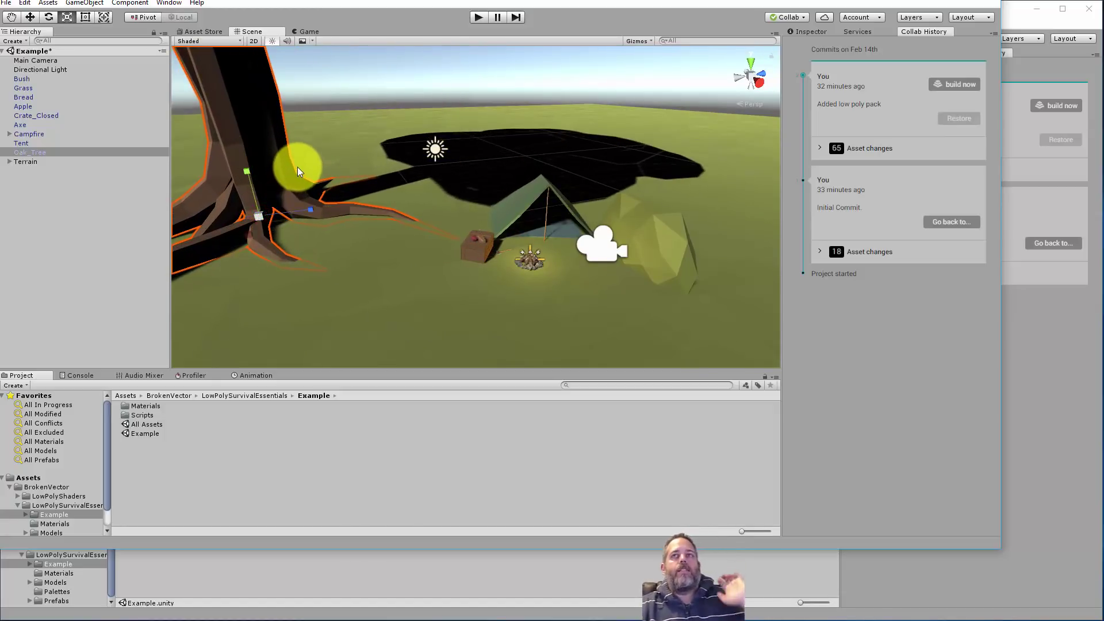
{"action": "key", "text": "ctrl+s"}
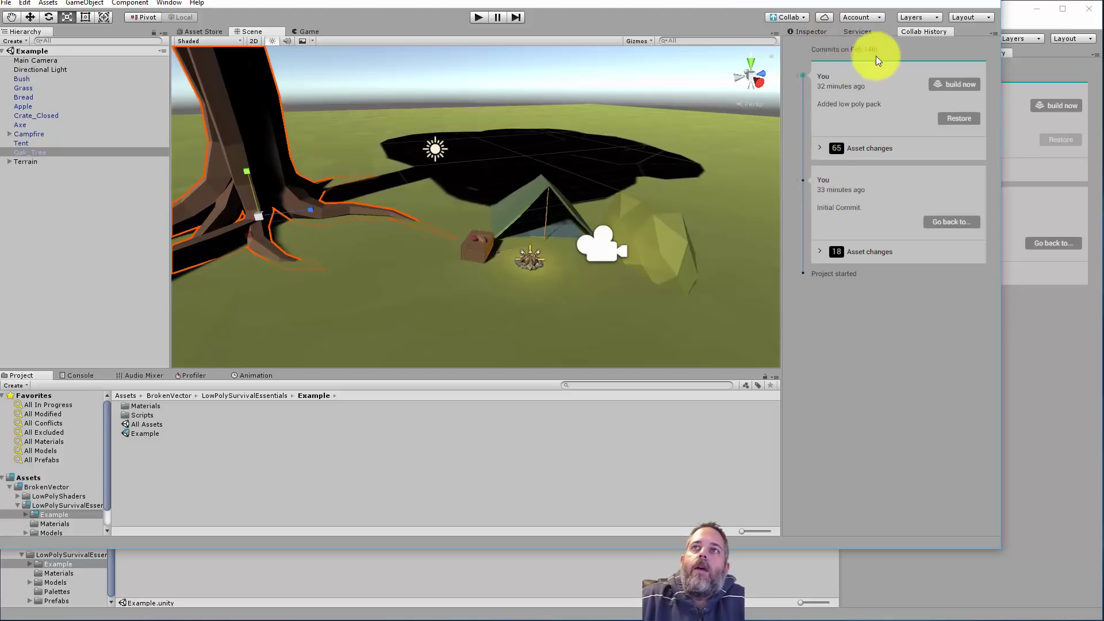
Publish the Example.unity change with the description 'Moved tree'
{"action": "left_click", "coordinate": [792, 16]}
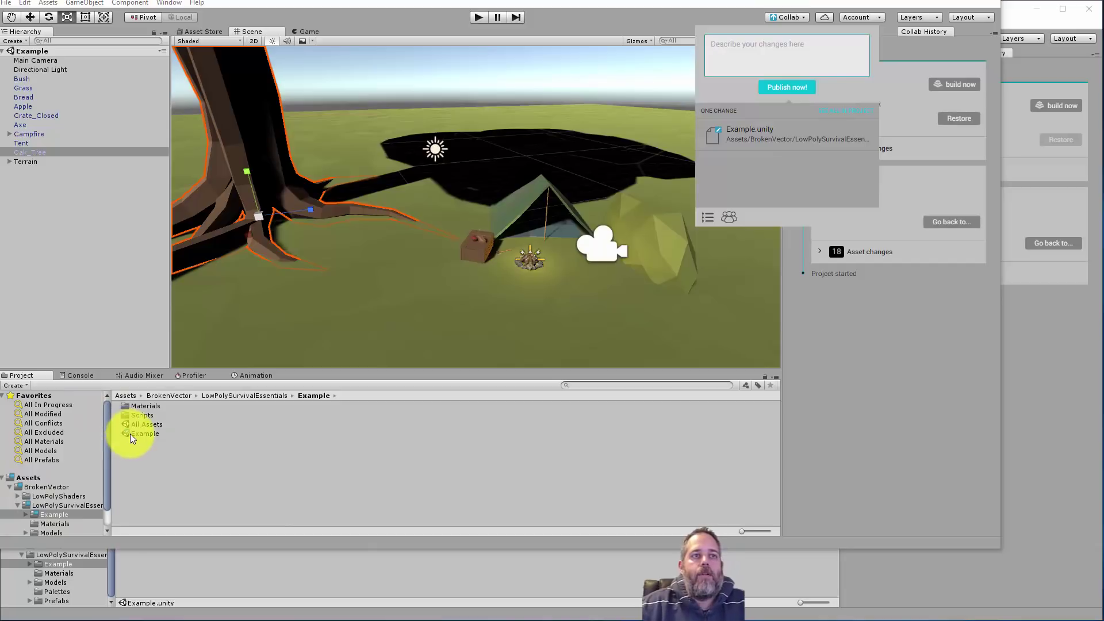
{"action": "mouse_move", "coordinate": [756, 140]}
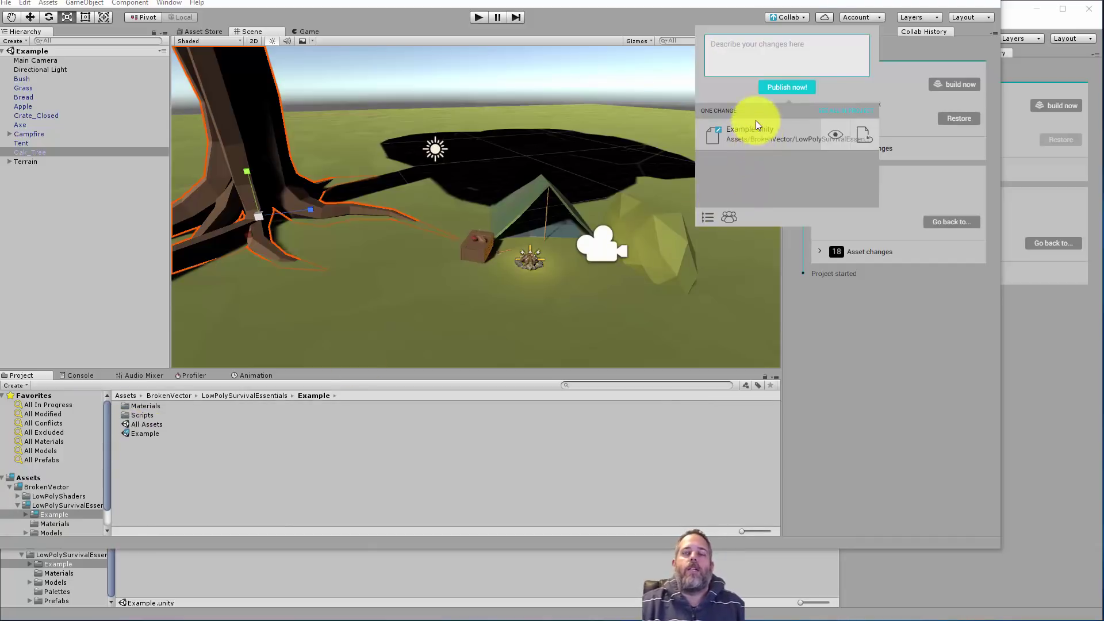
{"action": "left_click", "coordinate": [735, 56]}
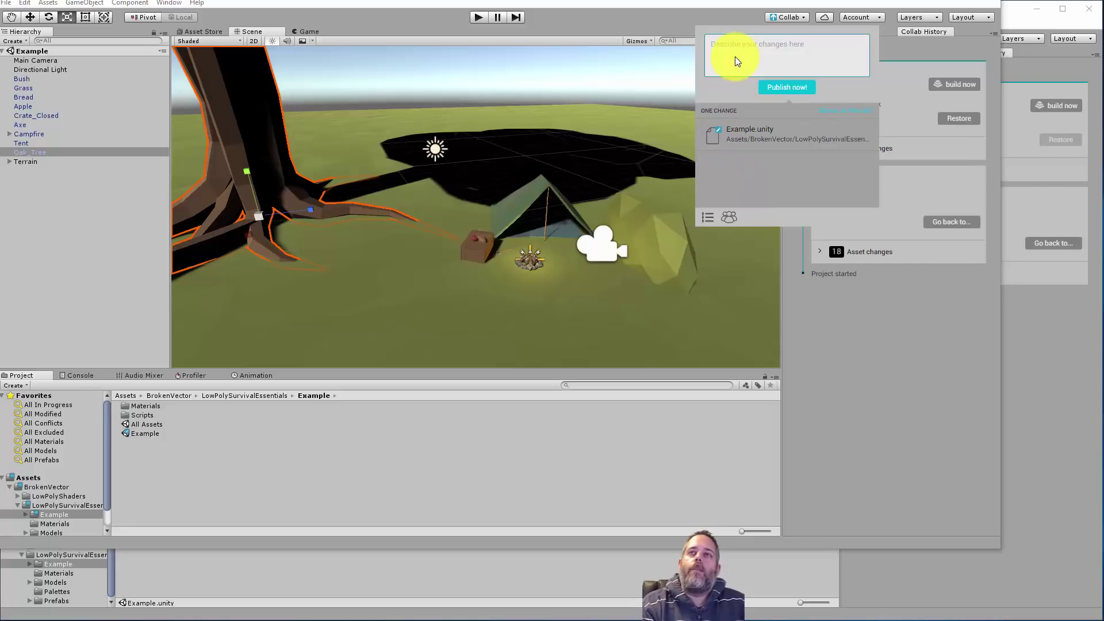
{"action": "type", "text": "Moved tree"}
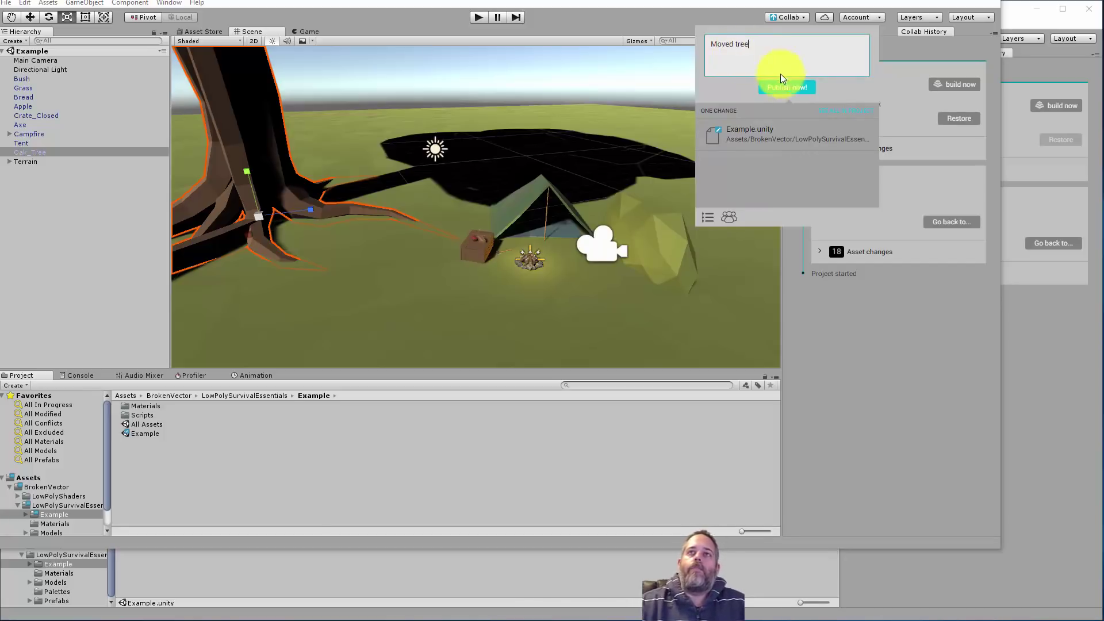
{"action": "left_click", "coordinate": [786, 87]}
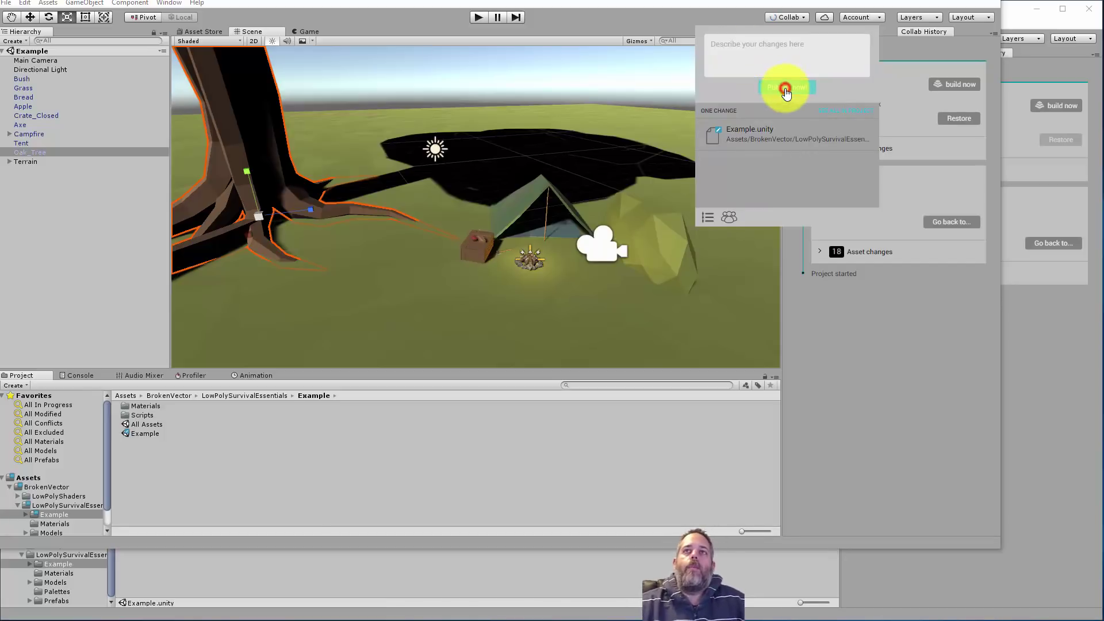
Republish from the second editor with the description 'moved tree', then return to the first editor
{"action": "left_click", "coordinate": [1059, 306]}
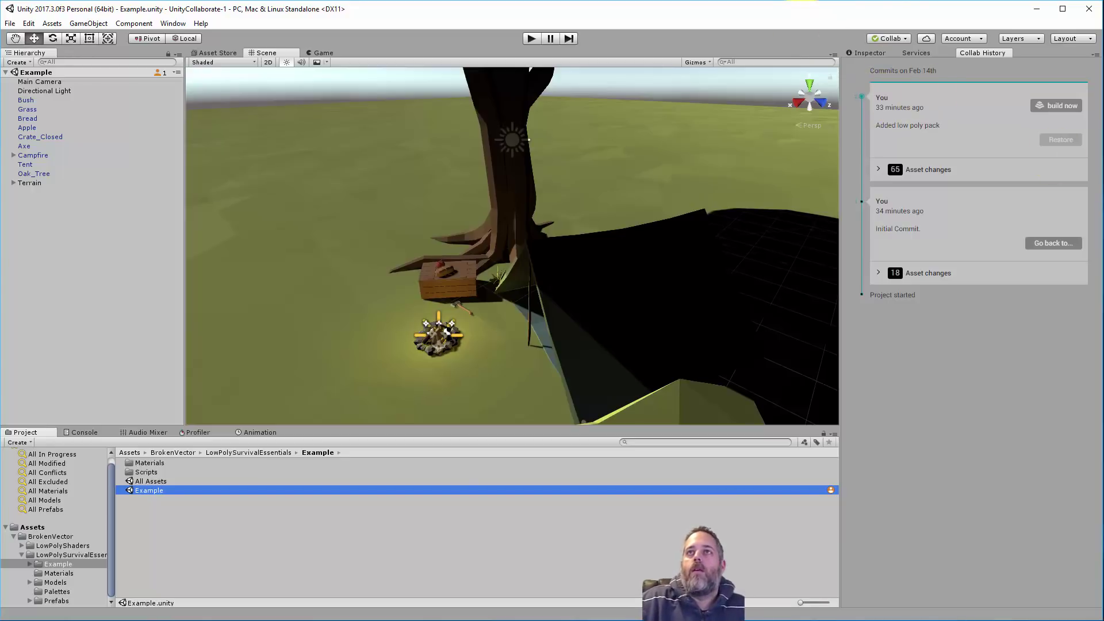
{"action": "key", "text": "alt+Tab"}
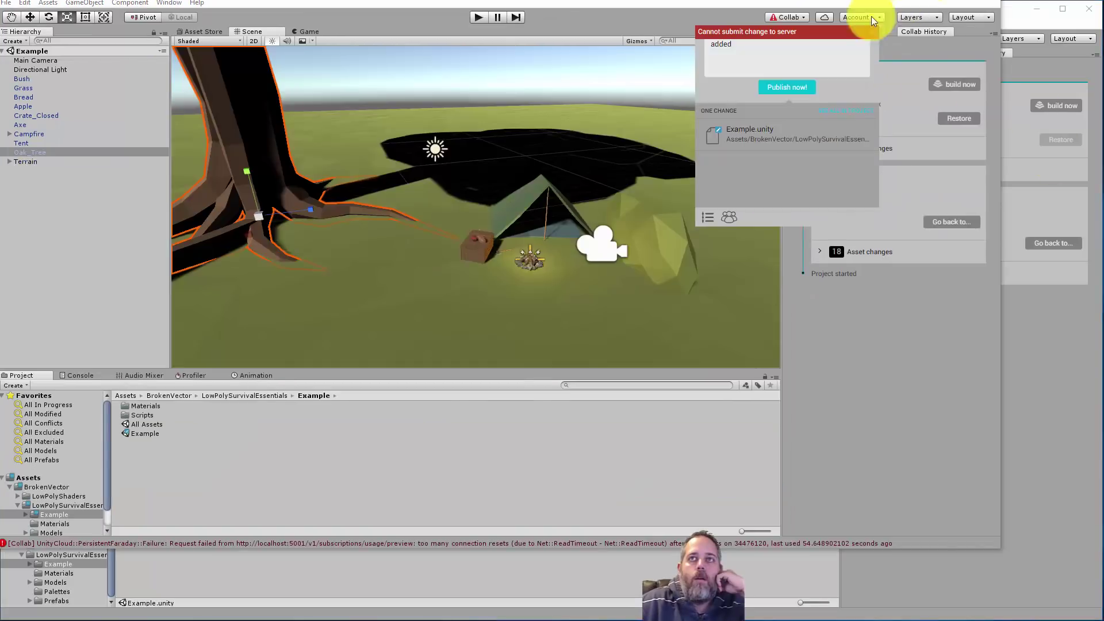
{"action": "left_click", "coordinate": [786, 17]}
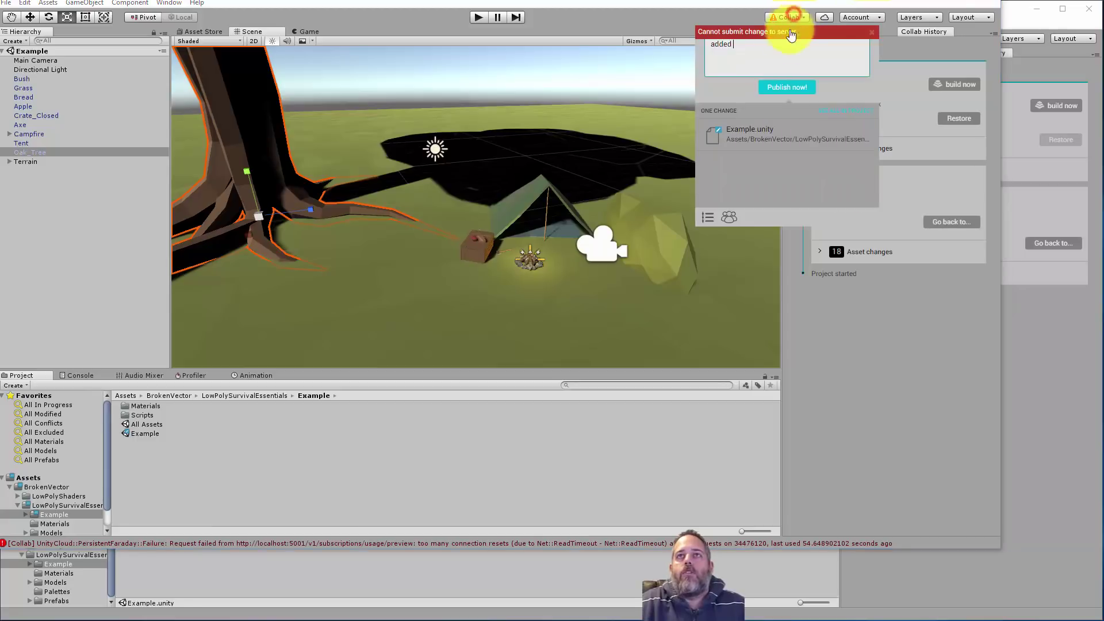
{"action": "key", "text": "ctrl+a"}
{"action": "type", "text": "m"}
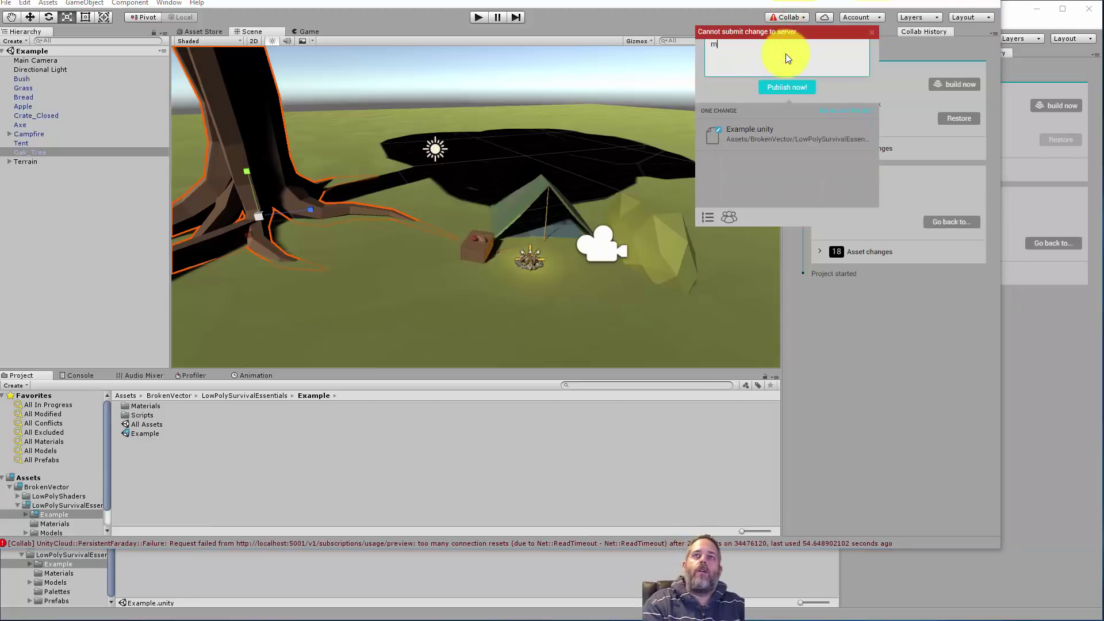
{"action": "type", "text": "oved tree"}
{"action": "left_click", "coordinate": [786, 86]}
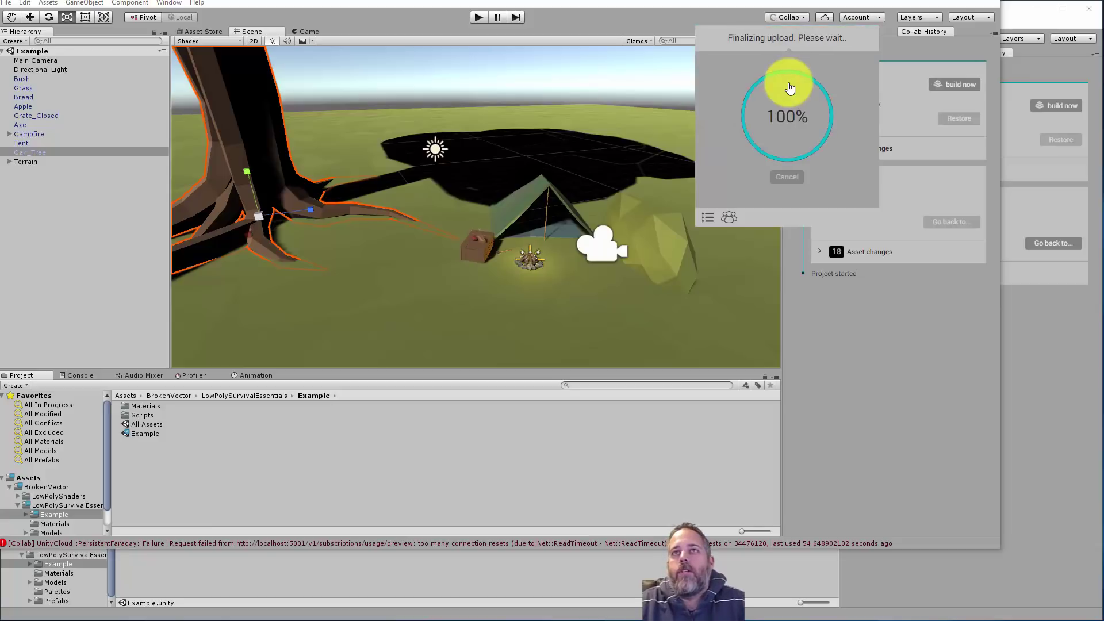
{"action": "left_click", "coordinate": [1018, 418]}
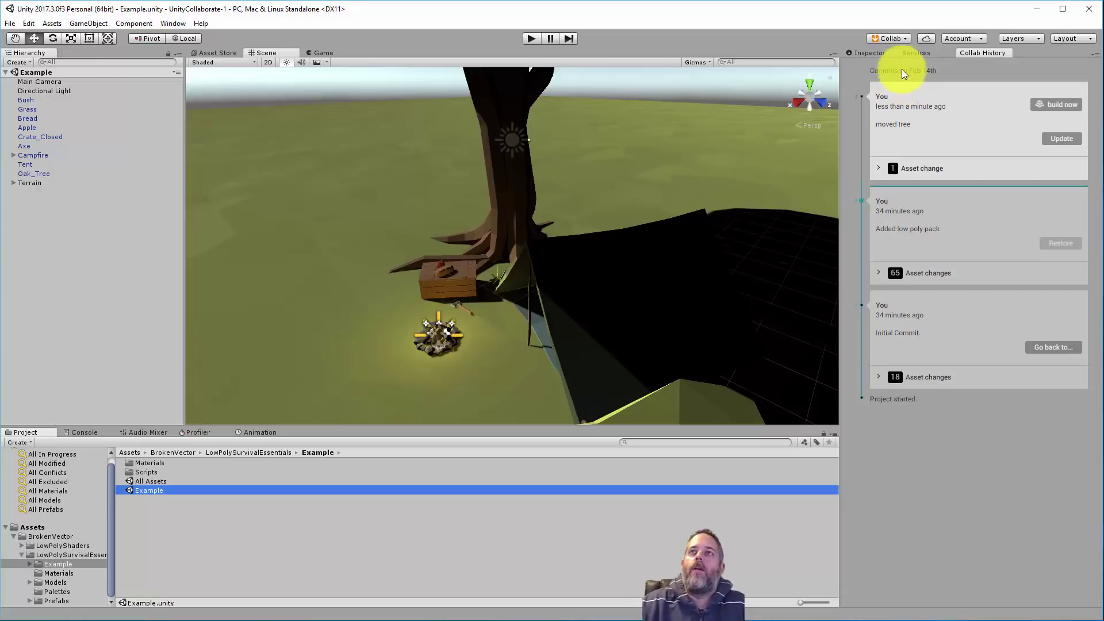
Pull the 'moved tree' Collaborate revision and reload the Example scene to view the repositioned oak
{"action": "left_click", "coordinate": [871, 52]}
{"action": "left_click", "coordinate": [884, 41]}
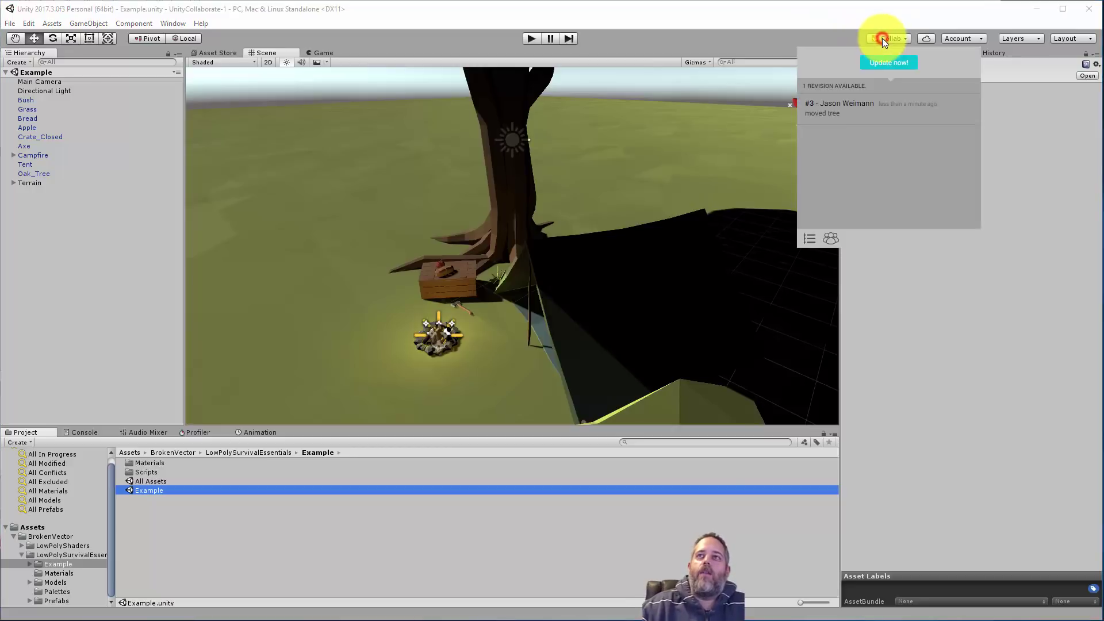
{"action": "left_click", "coordinate": [892, 66]}
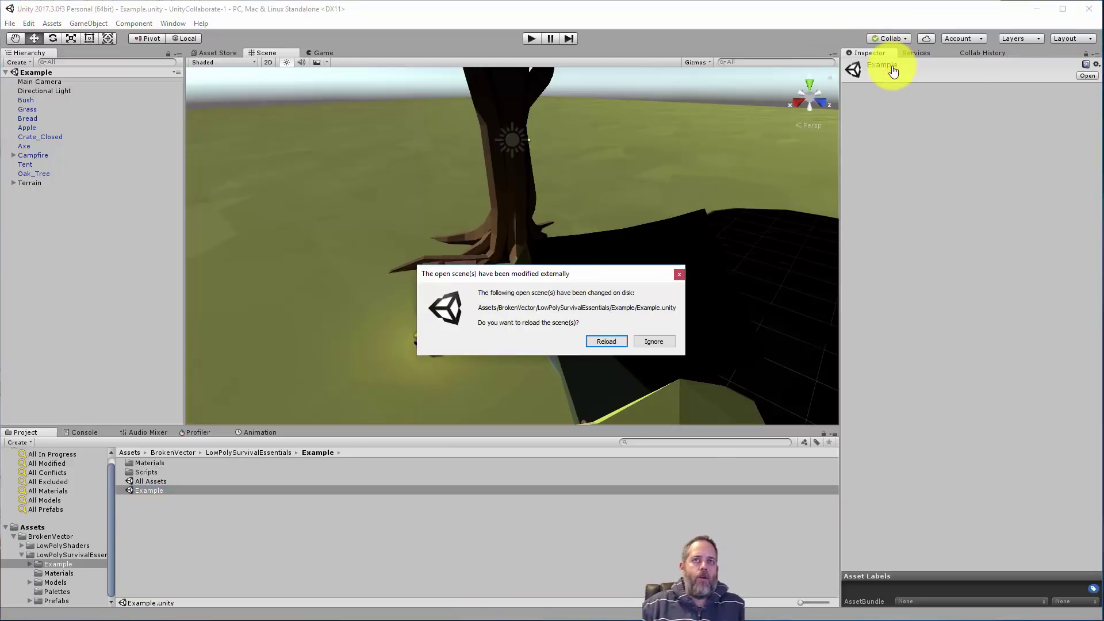
{"action": "left_click", "coordinate": [618, 346]}
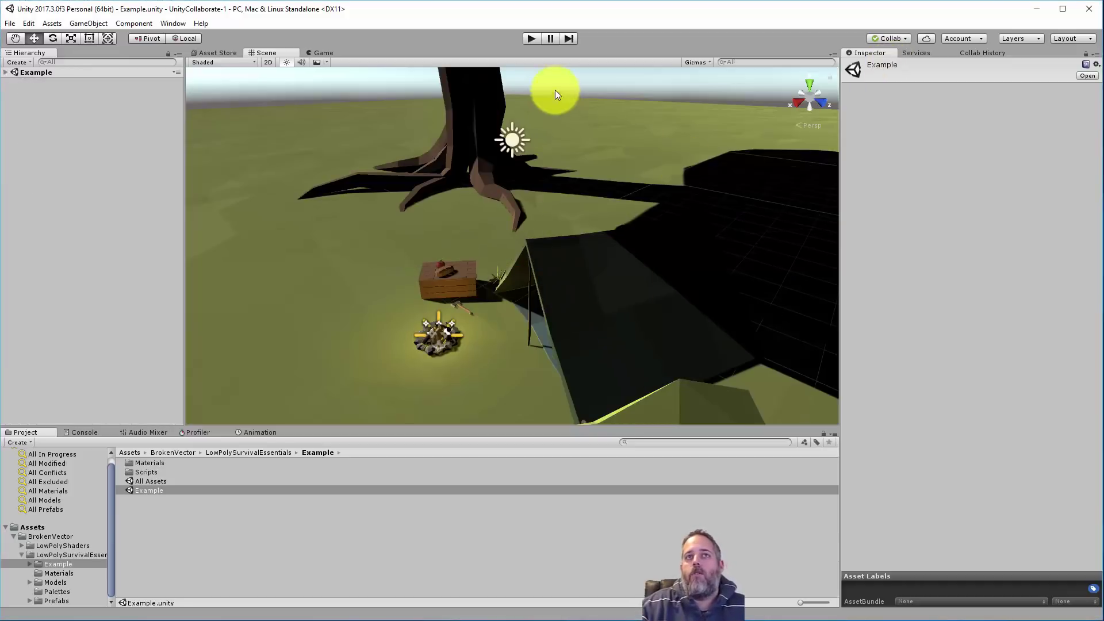
{"action": "left_click_drag", "start_coordinate": [556, 94], "coordinate": [531, 149], "text": "alt"}
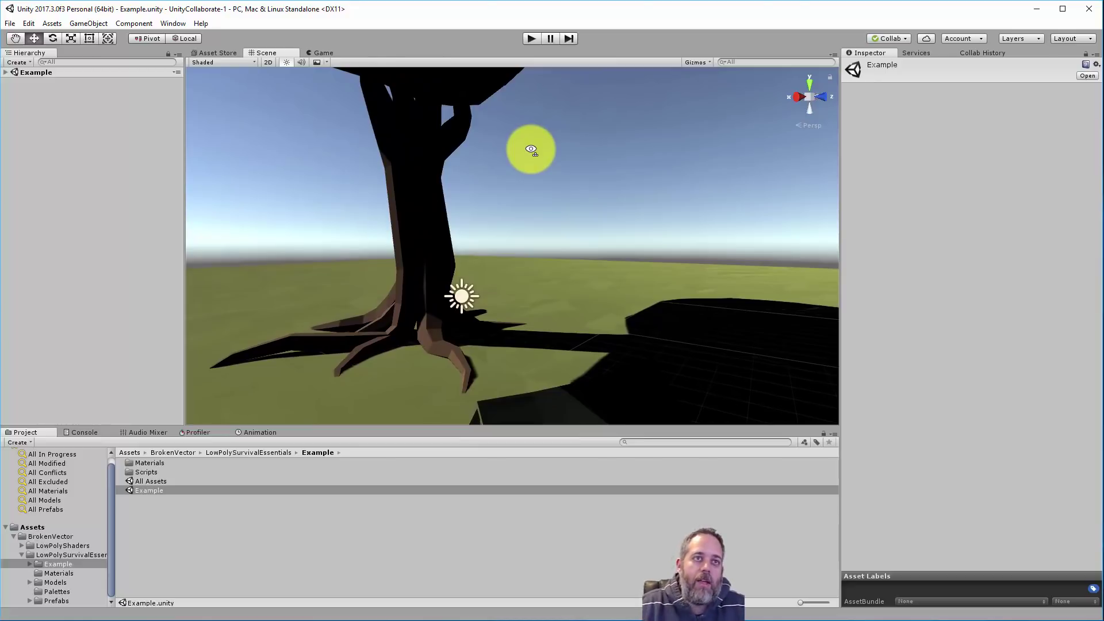
Move the Tent to a new spot and duplicate it into additional tents
{"action": "left_click_drag", "start_coordinate": [530, 149], "coordinate": [625, 294], "text": "alt"}
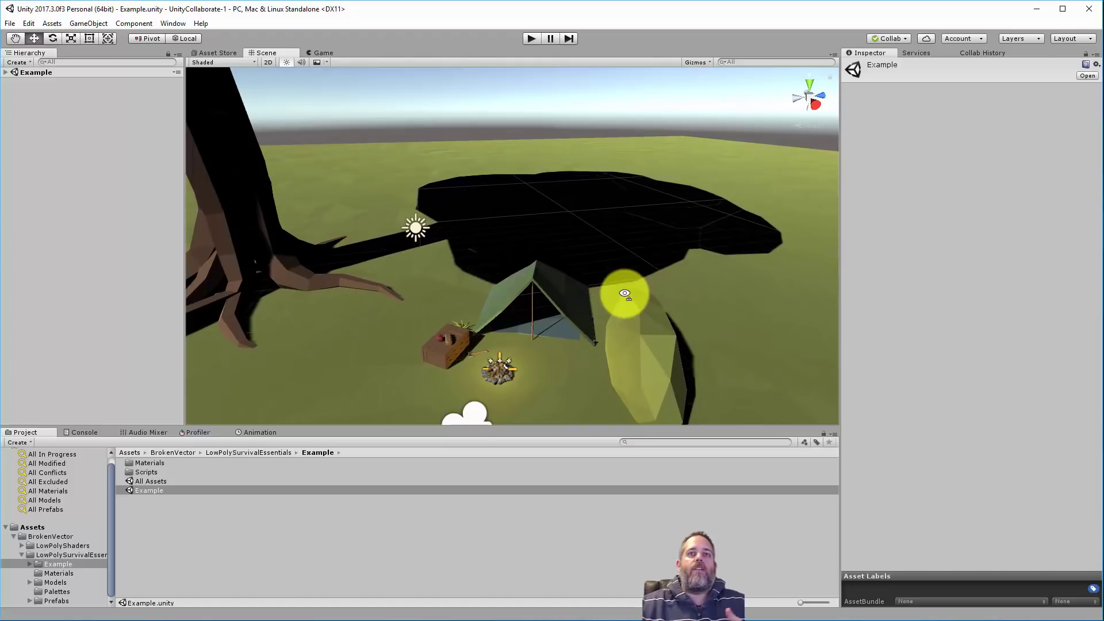
{"action": "left_click", "coordinate": [549, 322]}
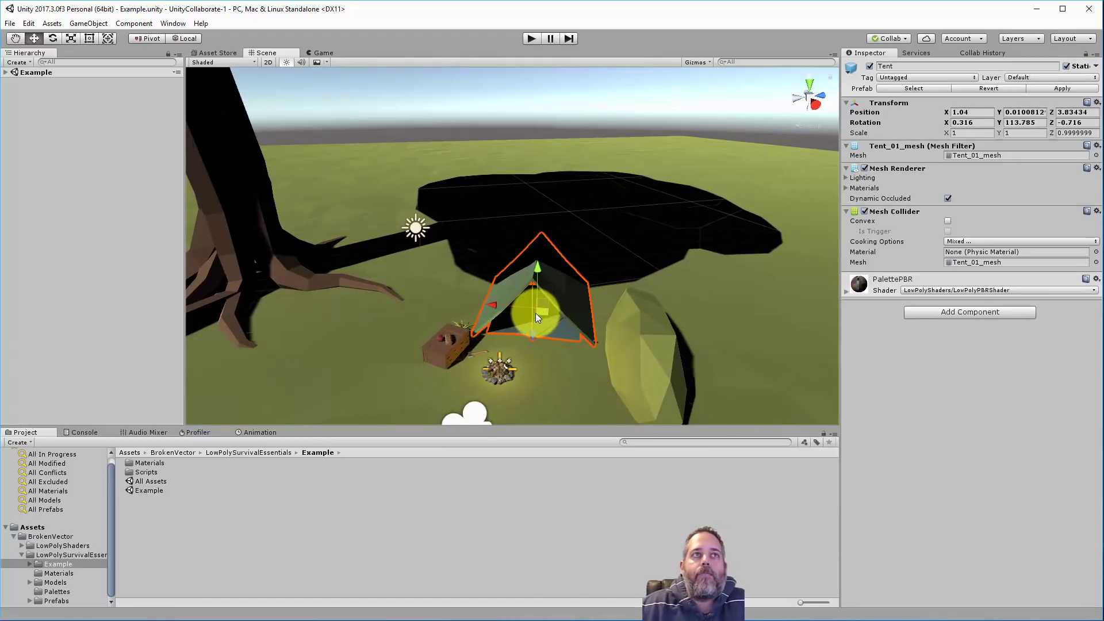
{"action": "left_click", "coordinate": [6, 72]}
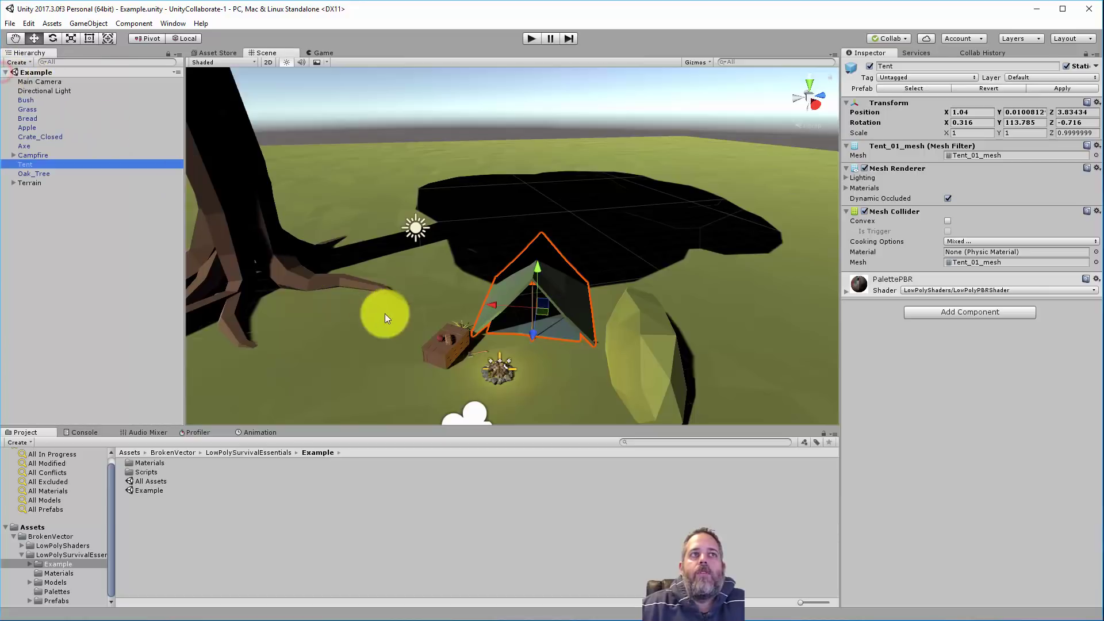
{"action": "left_click_drag", "start_coordinate": [545, 316], "coordinate": [613, 276]}
{"action": "key", "text": "ctrl+d"}
{"action": "key", "text": "ctrl+d"}
Scale the Campfire up to about 2.73 and save the Example scene
{"action": "left_click_drag", "start_coordinate": [539, 373], "coordinate": [500, 364], "text": "alt"}
{"action": "left_click", "coordinate": [550, 331]}
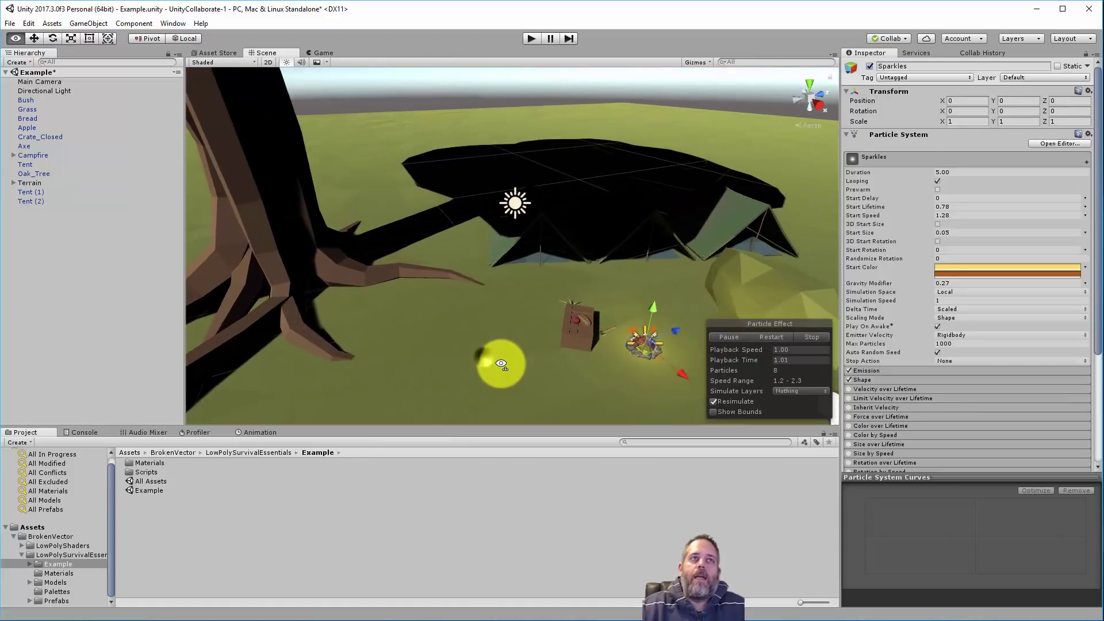
{"action": "left_click", "coordinate": [26, 155]}
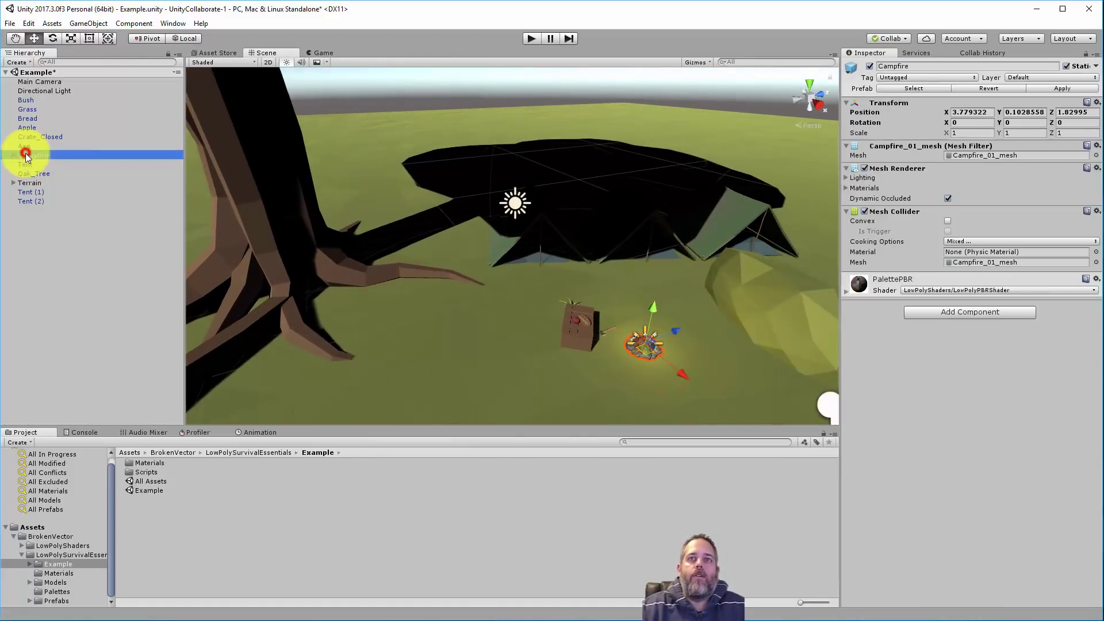
{"action": "key", "text": "r"}
{"action": "left_click_drag", "start_coordinate": [649, 337], "coordinate": [523, 313]}
{"action": "key", "text": "w"}
{"action": "key", "text": "ctrl+s"}
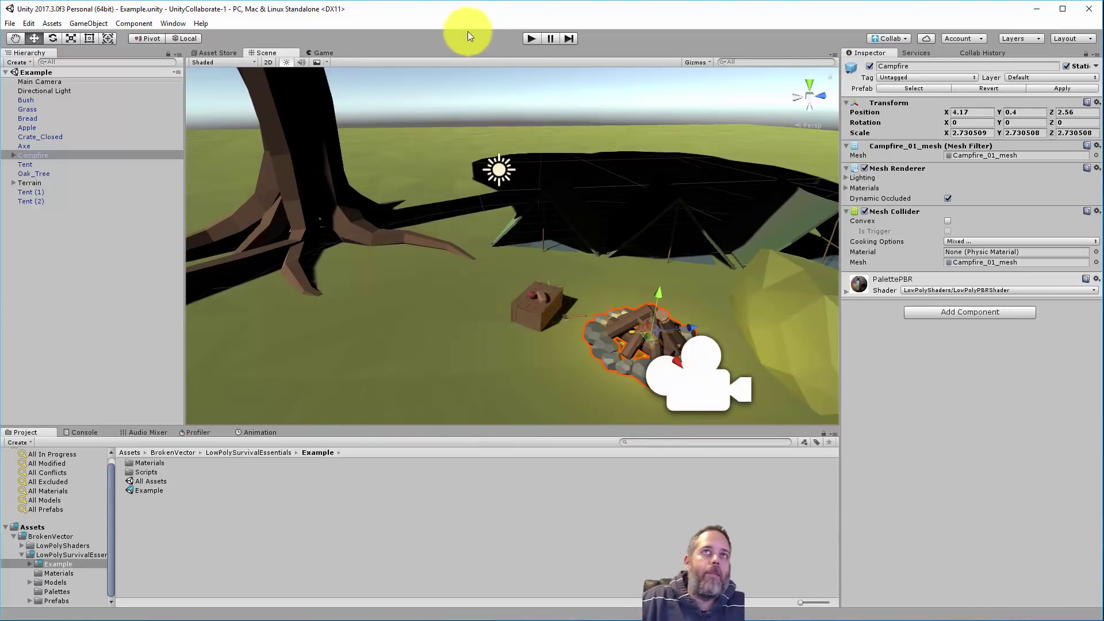
In the second editor, duplicate Oak_Tree into extra copies, moving and shrinking them
{"action": "key", "text": "alt+Tab"}
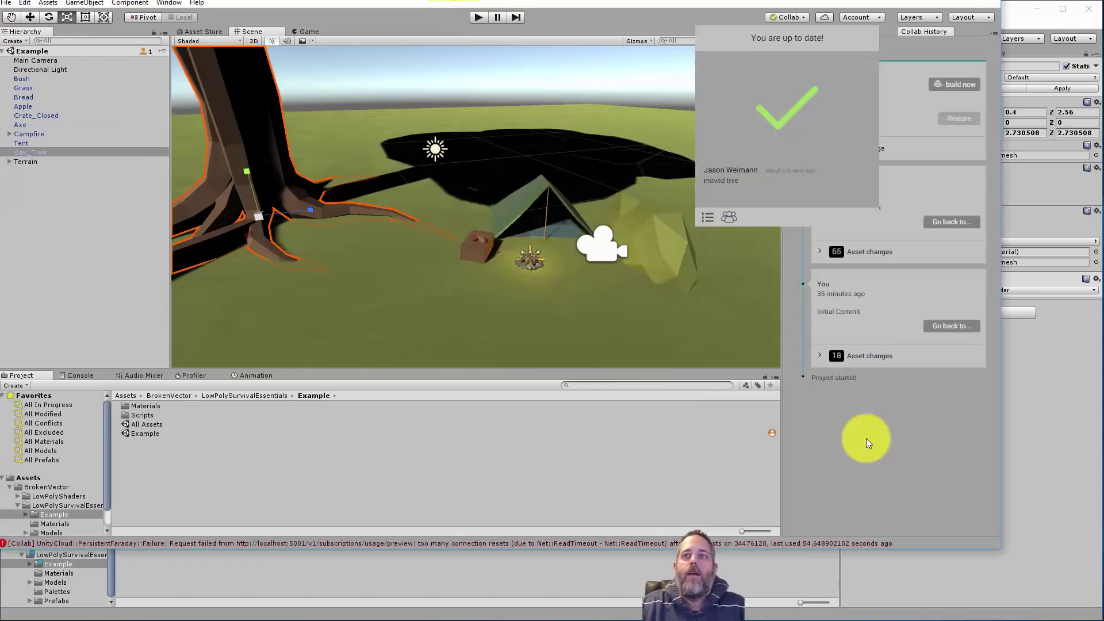
{"action": "left_click", "coordinate": [796, 18]}
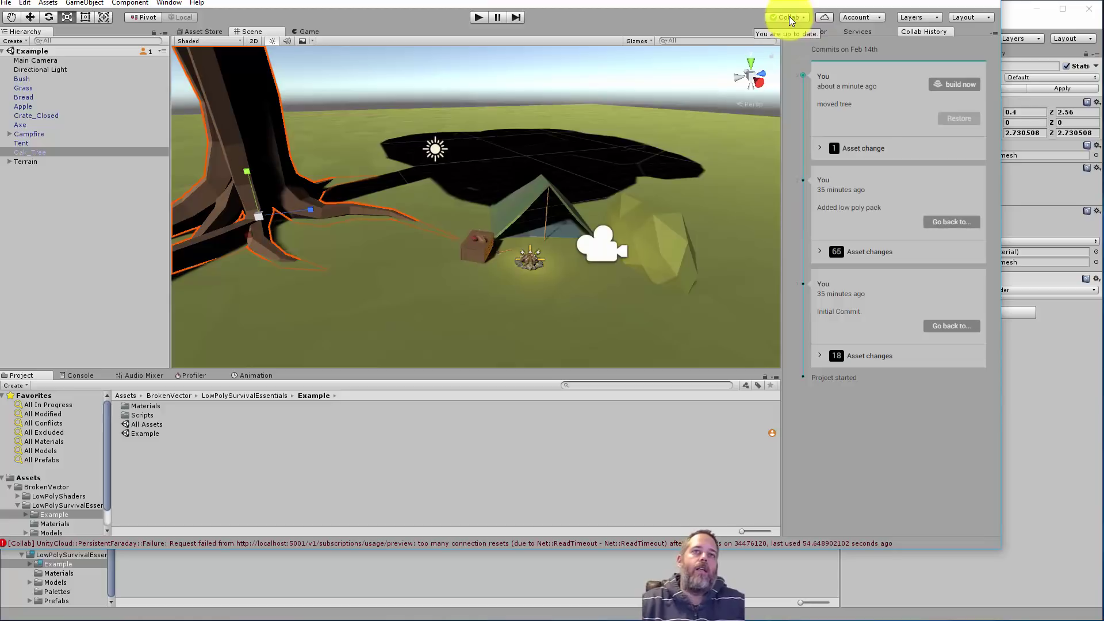
{"action": "key", "text": "f"}
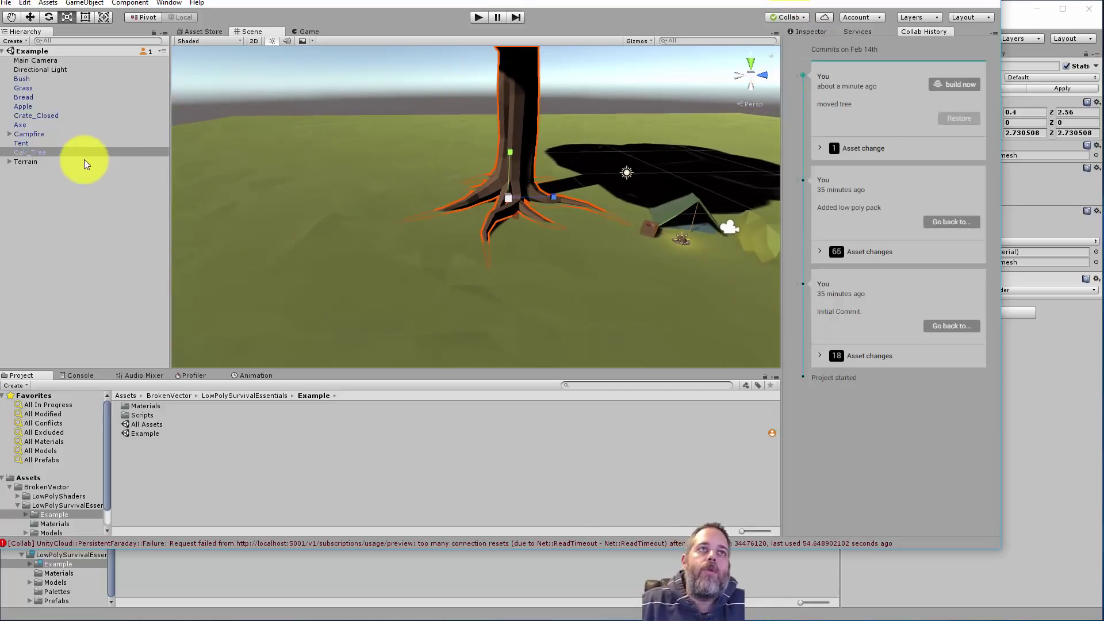
{"action": "left_click", "coordinate": [86, 153]}
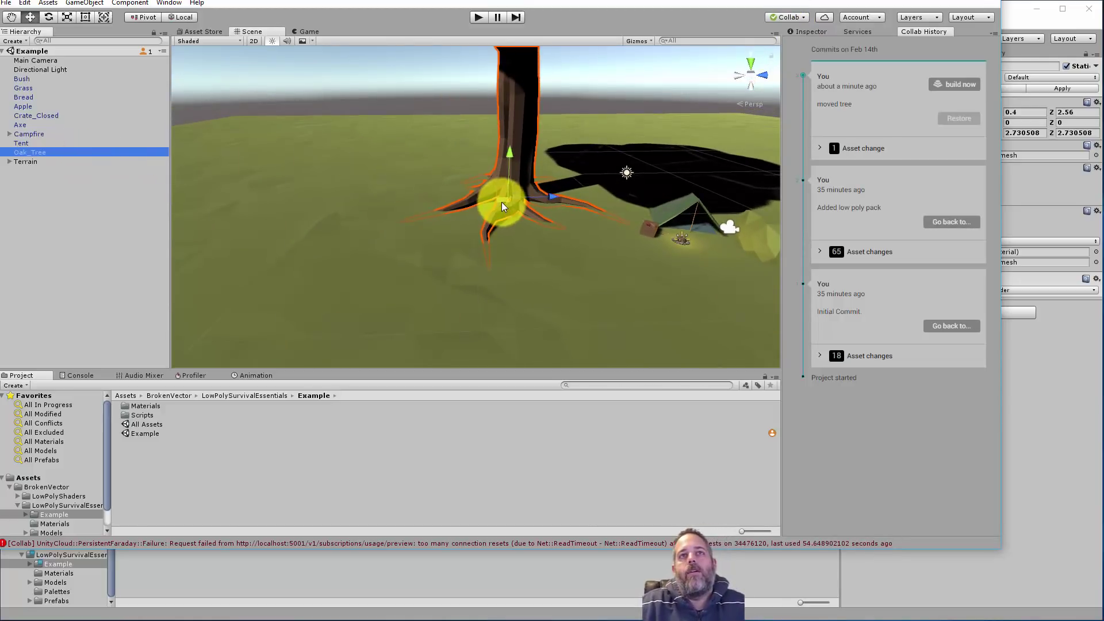
{"action": "key", "text": "ctrl+d"}
{"action": "key", "text": "ctrl+d"}
{"action": "left_click_drag", "start_coordinate": [501, 202], "coordinate": [364, 159]}
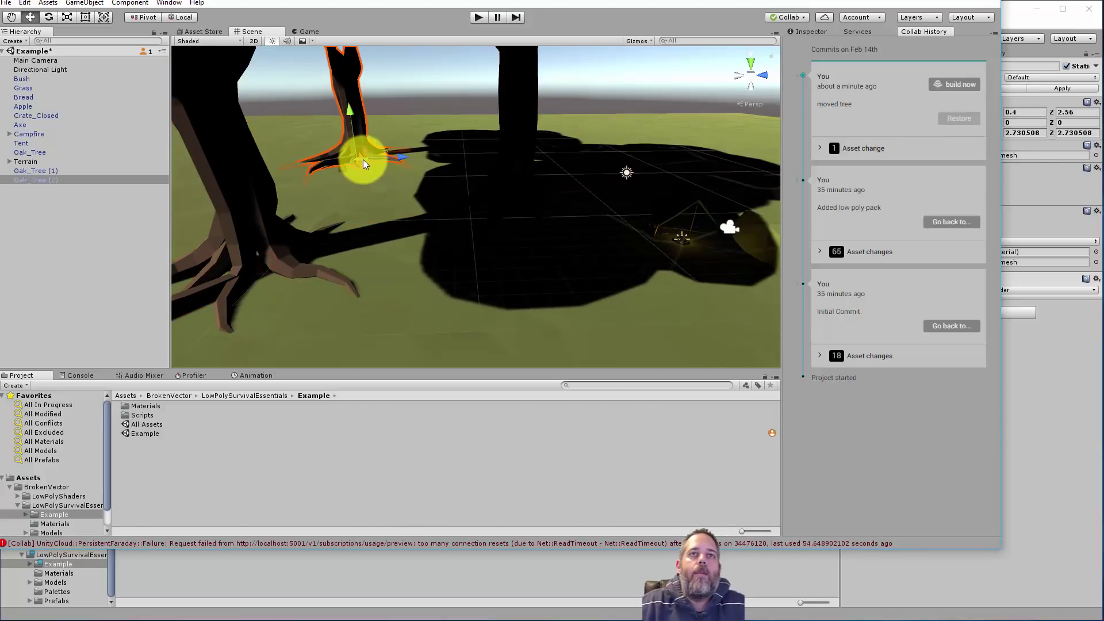
{"action": "key", "text": "e"}
{"action": "key", "text": "r"}
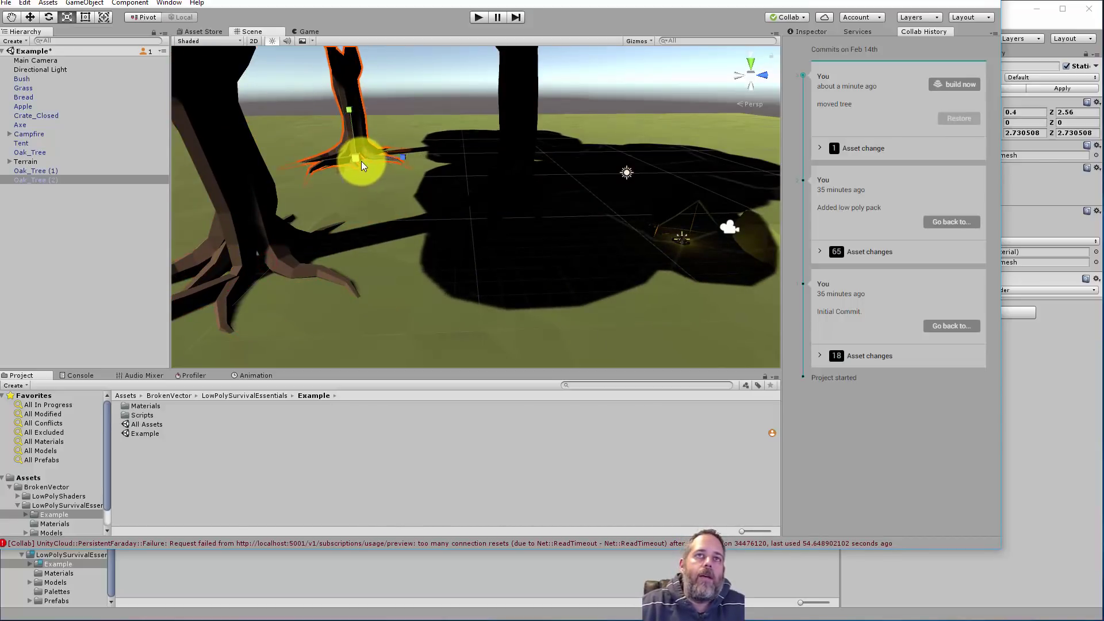
{"action": "left_click_drag", "start_coordinate": [360, 165], "coordinate": [467, 308]}
{"action": "key", "text": "w"}
{"action": "key", "text": "ctrl+d"}
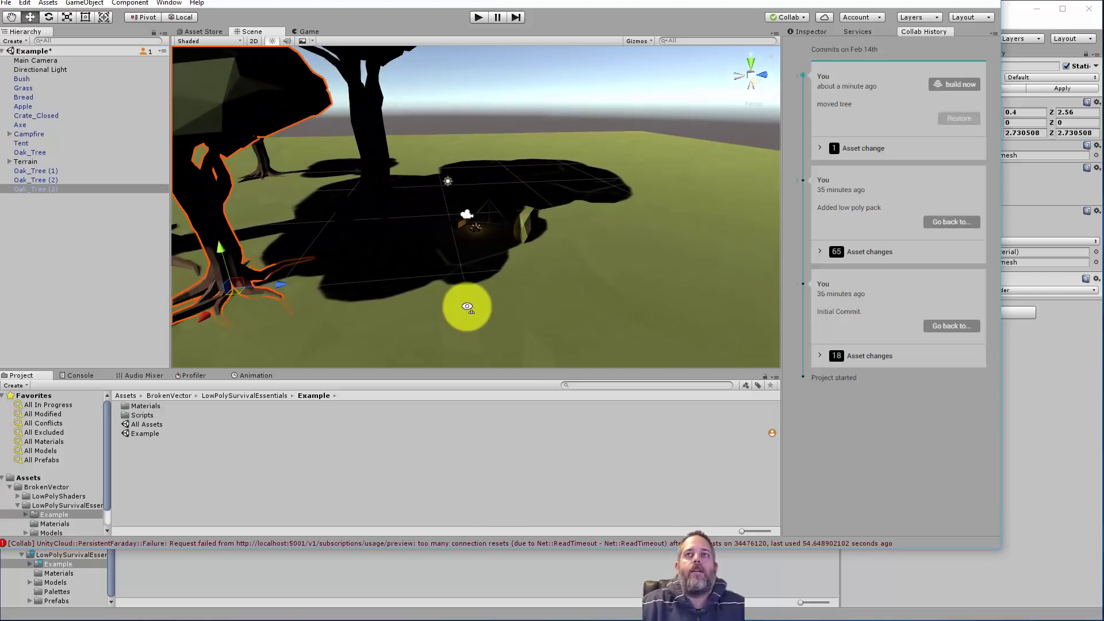
Save the scene and publish it to Collaborate with the message 'added some trees'
{"action": "key", "text": "ctrl+s"}
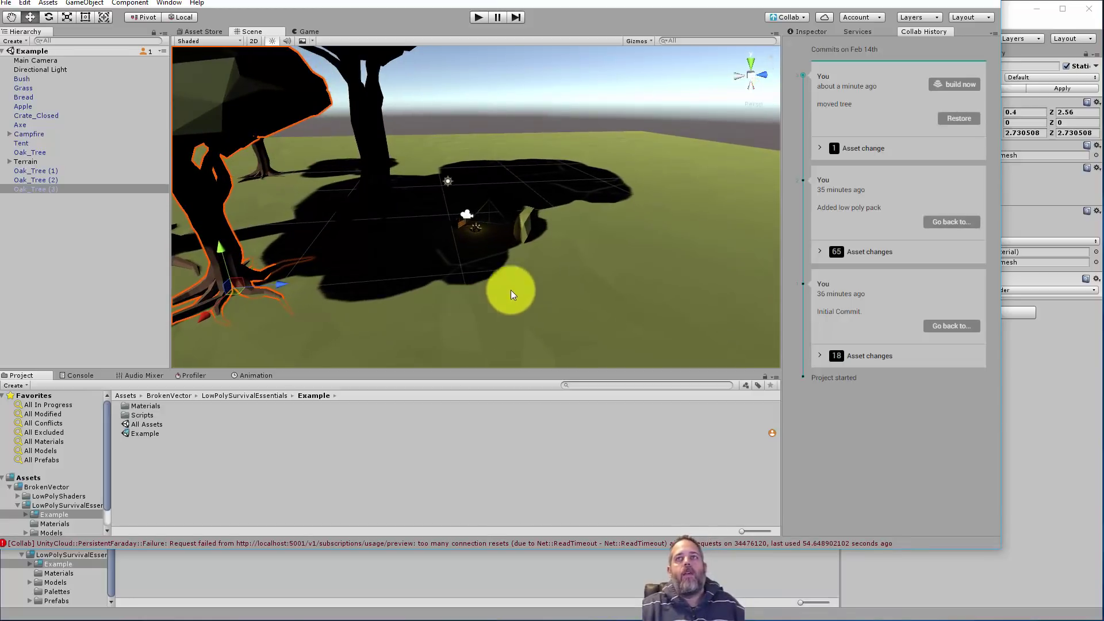
{"action": "left_click", "coordinate": [785, 18]}
{"action": "left_click", "coordinate": [778, 49]}
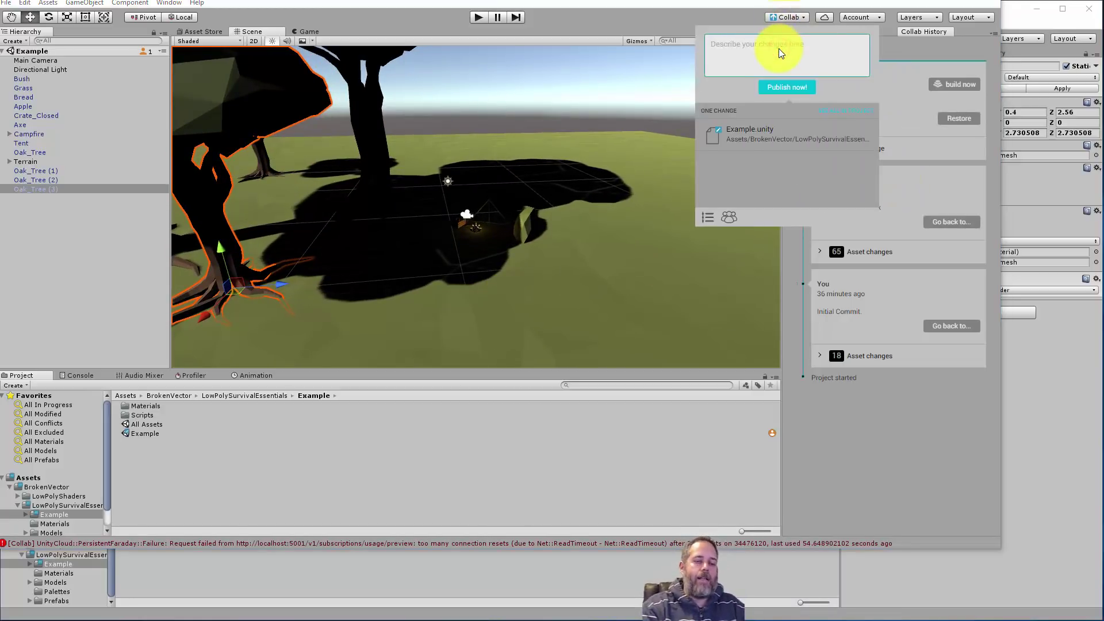
{"action": "type", "text": "added some trees"}
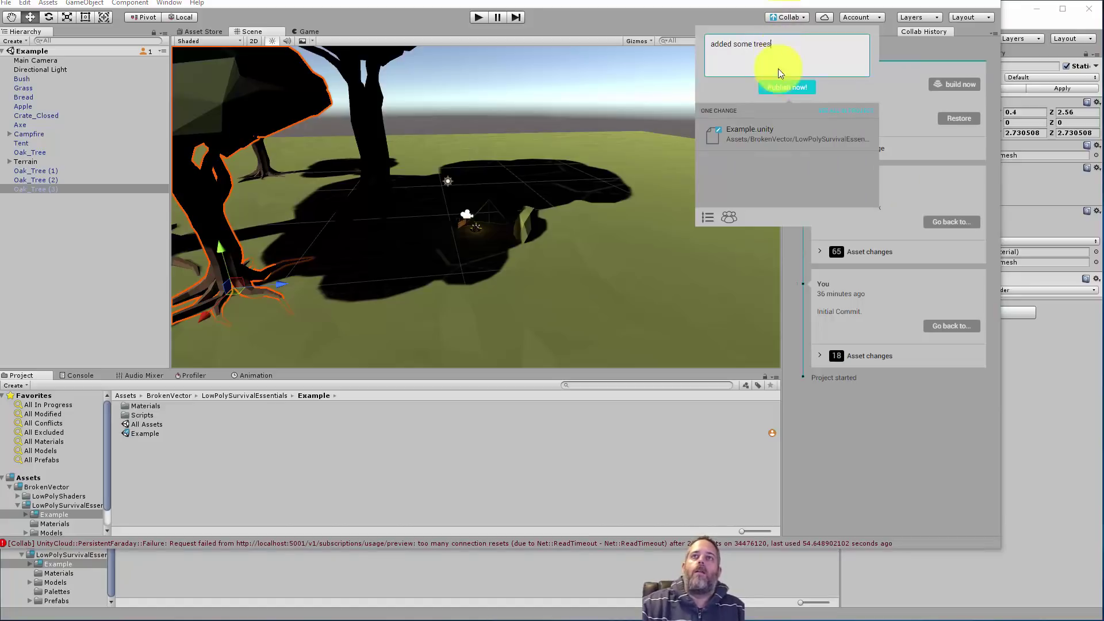
{"action": "left_click", "coordinate": [787, 87]}
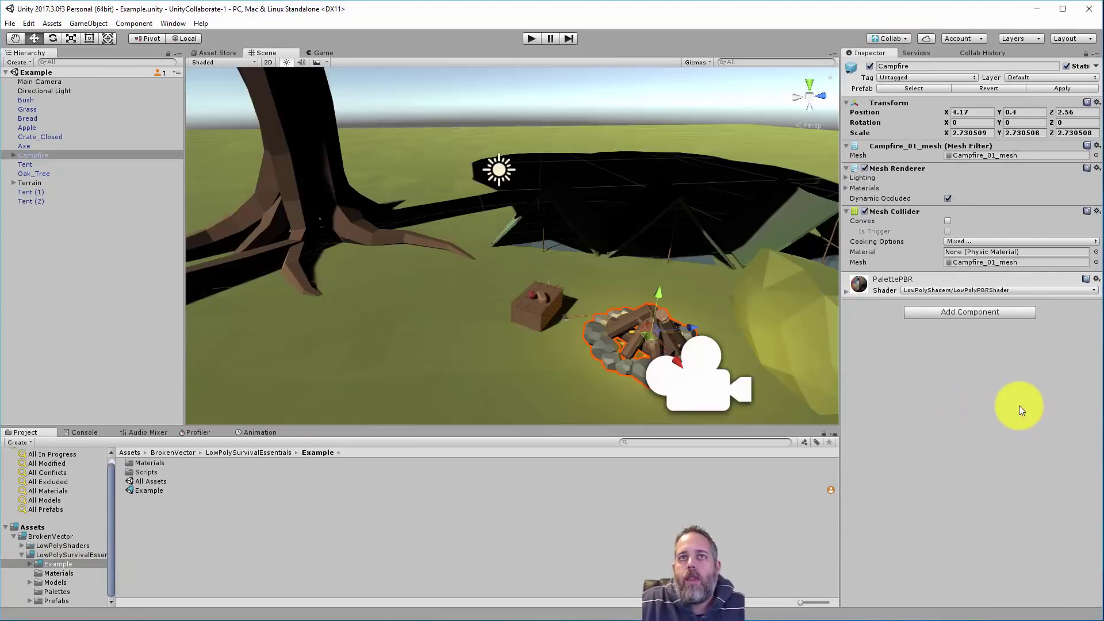
Duplicate a tent as Tent (3), place it beside the tree, and save the scene
{"action": "left_click", "coordinate": [701, 261]}
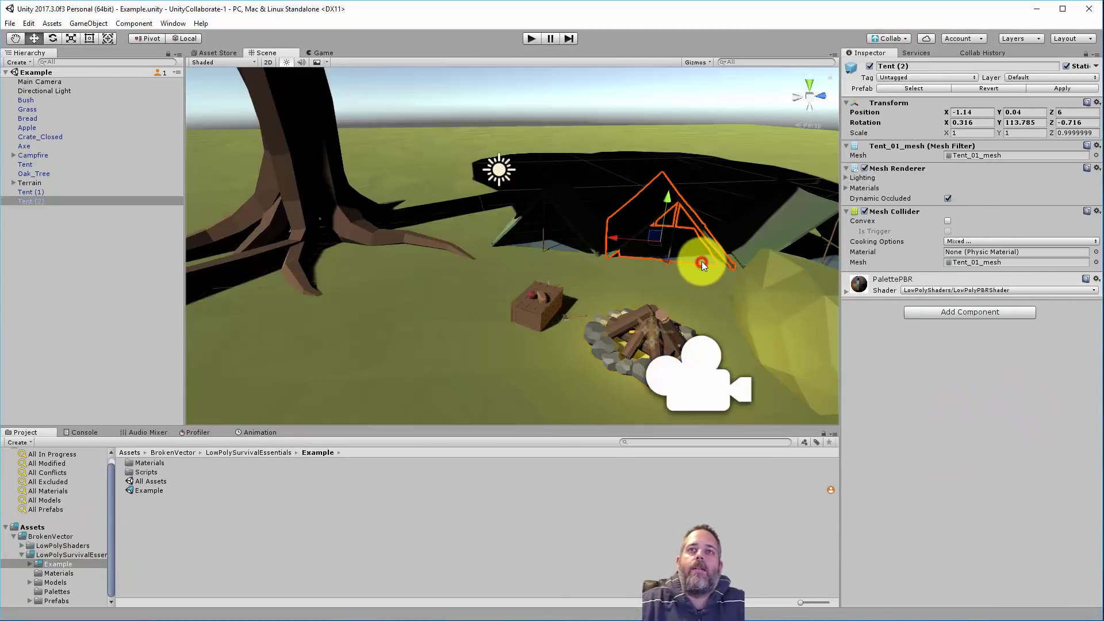
{"action": "key", "text": "ctrl+d"}
{"action": "left_click_drag", "start_coordinate": [653, 247], "coordinate": [466, 182]}
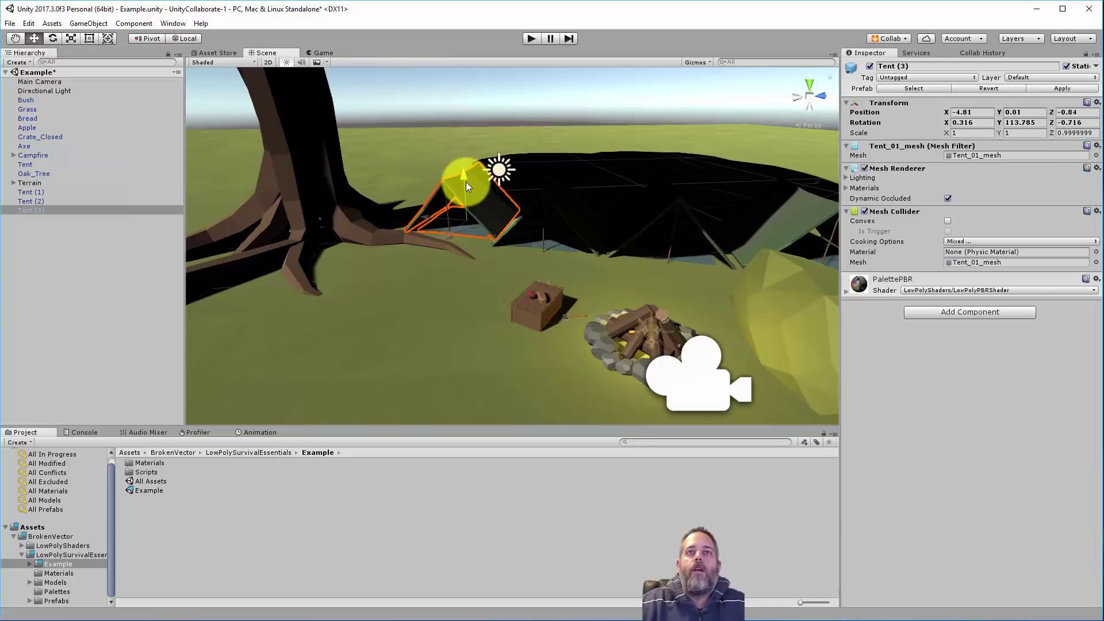
{"action": "key", "text": "ctrl+s"}
Update from Collaborate to get the 'added some trees' revision and reload the Example scene
{"action": "left_click", "coordinate": [895, 36]}
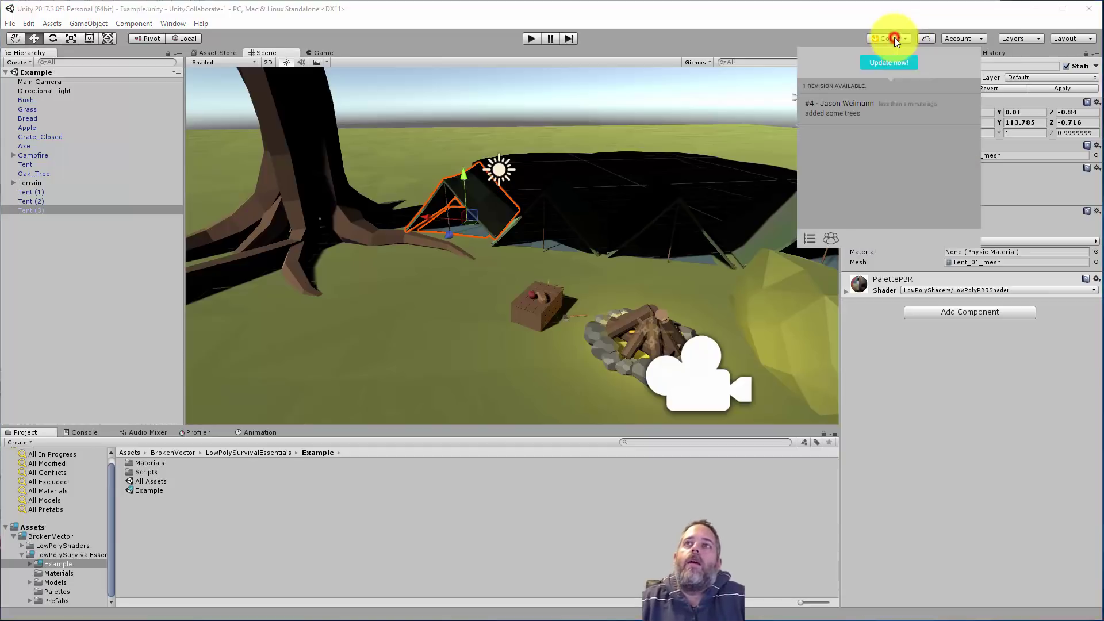
{"action": "left_click", "coordinate": [888, 67]}
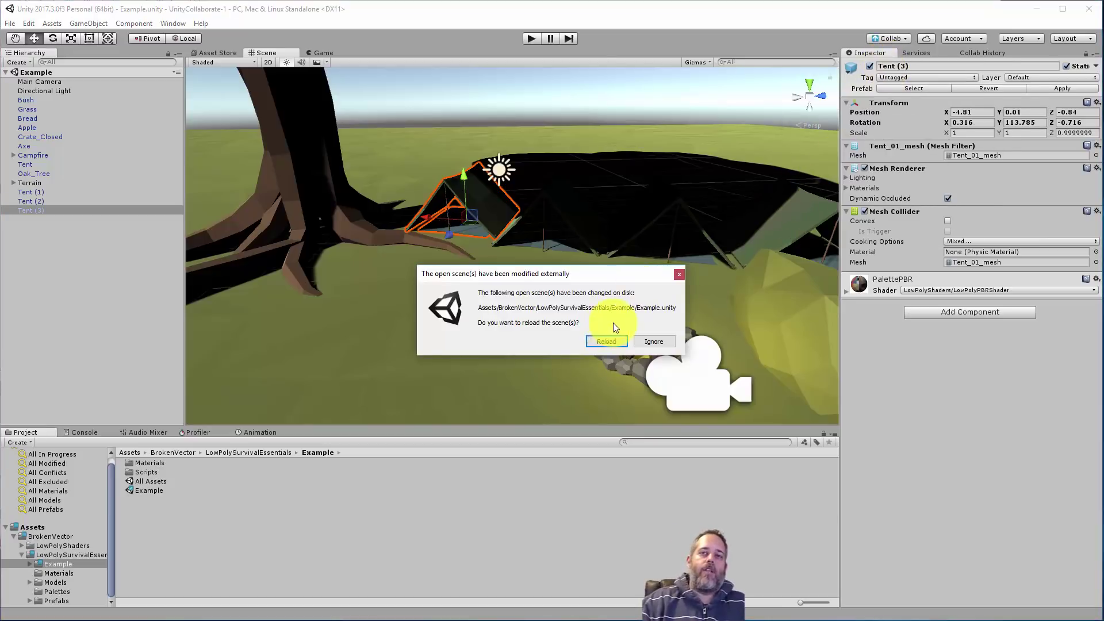
{"action": "left_click", "coordinate": [604, 341]}
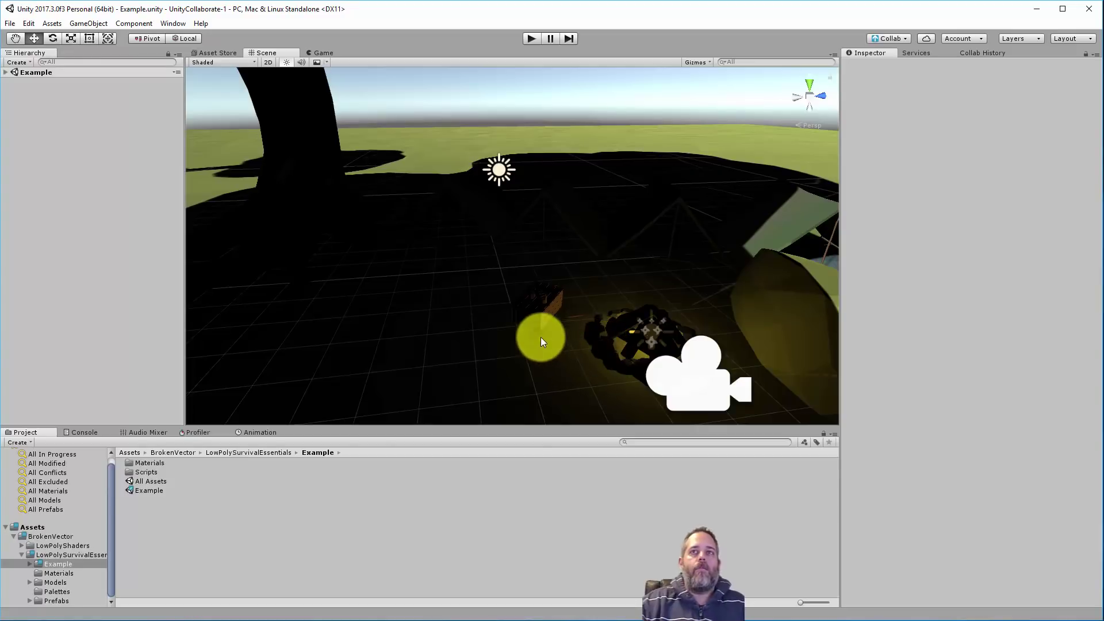
Select Tent (2), toggle scene lighting, and inspect the merged trees, campfire and tents
{"action": "left_click_drag", "start_coordinate": [541, 337], "coordinate": [510, 344], "text": "alt"}
{"action": "left_click", "coordinate": [518, 291]}
{"action": "left_click", "coordinate": [512, 278]}
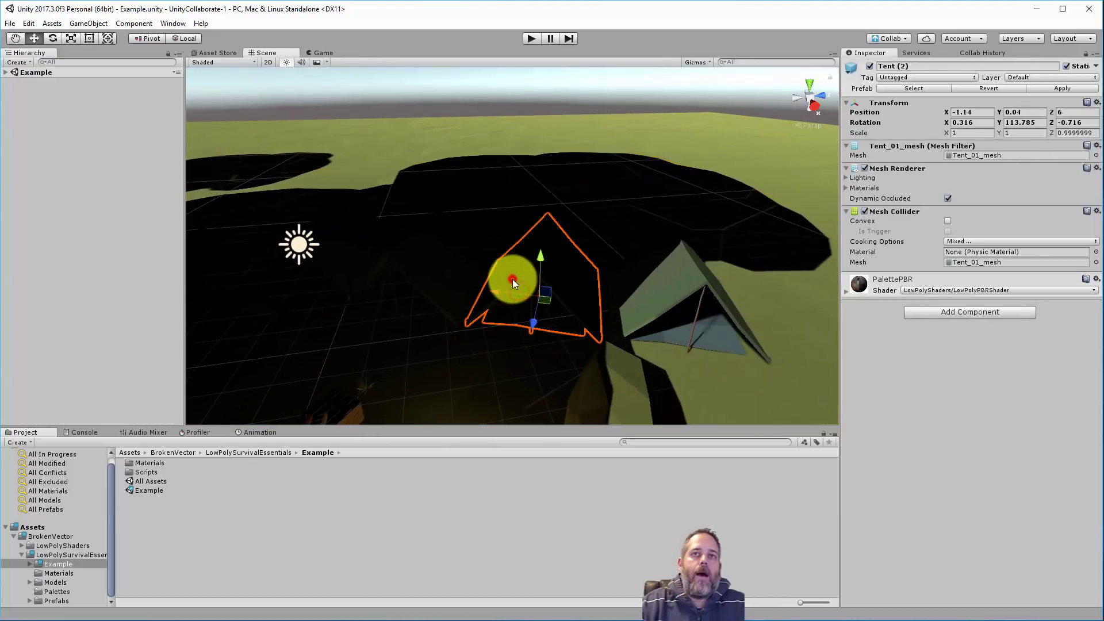
{"action": "left_click", "coordinate": [286, 62]}
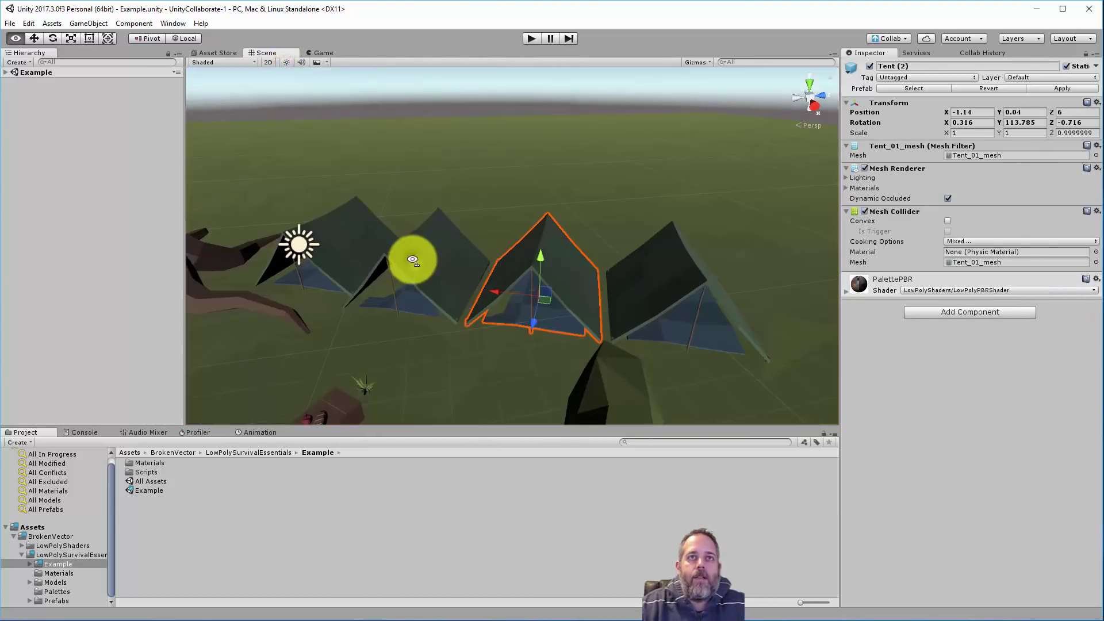
{"action": "left_click_drag", "start_coordinate": [406, 258], "coordinate": [478, 281], "text": "alt"}
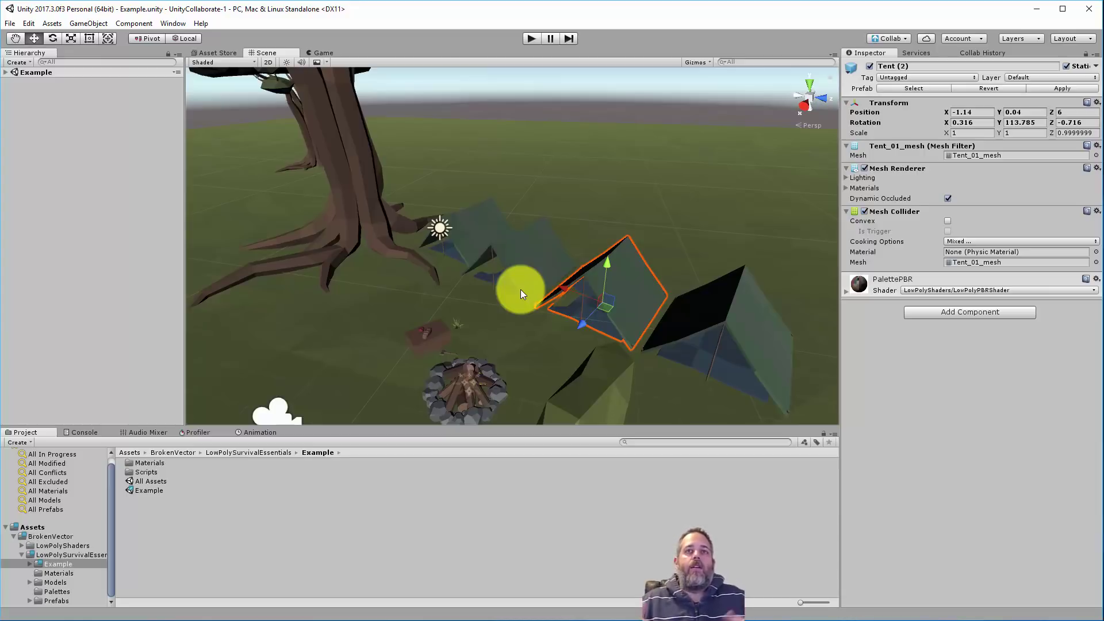
Show the Collab History and review its four commits, expanding the 'moved tree' asset changes
{"action": "left_click", "coordinate": [983, 52]}
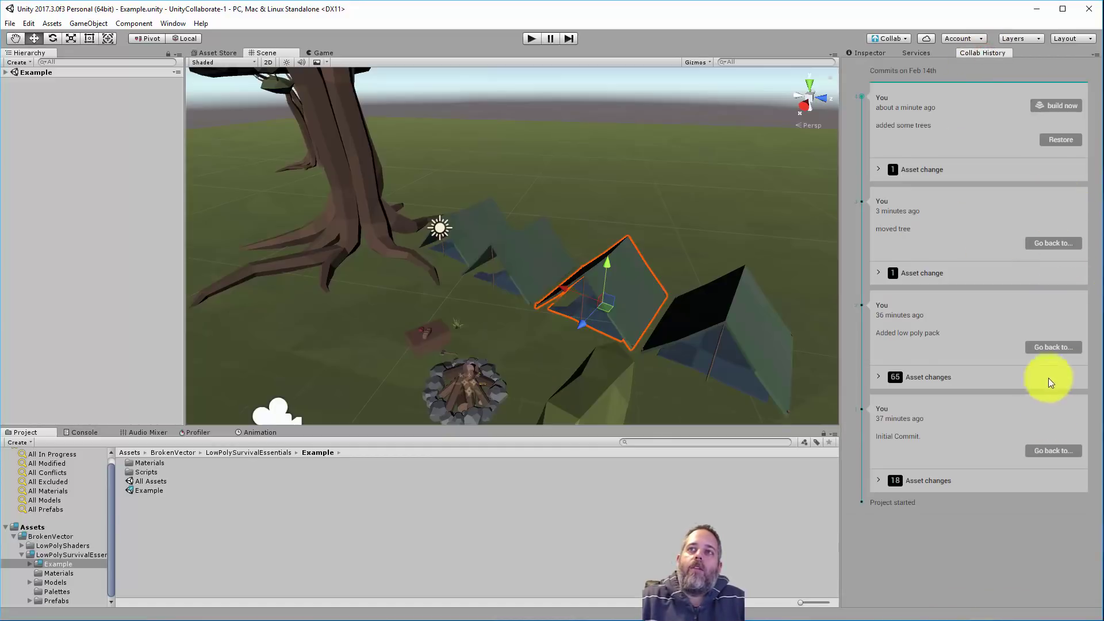
{"action": "left_click", "coordinate": [878, 277]}
{"action": "left_click", "coordinate": [879, 278]}
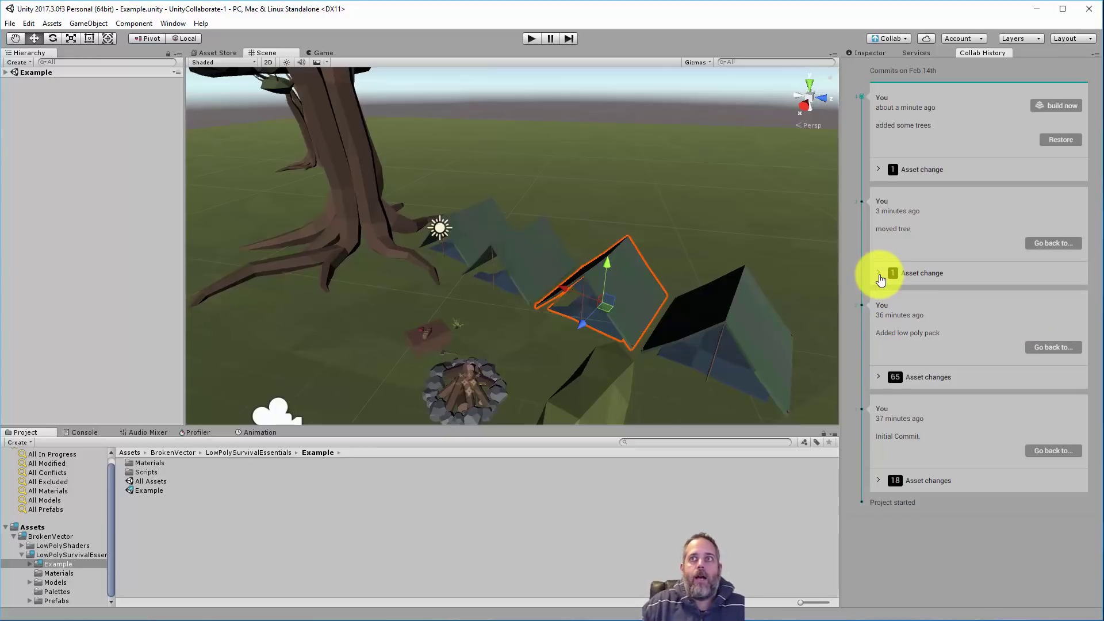
{"action": "left_click", "coordinate": [1095, 60]}
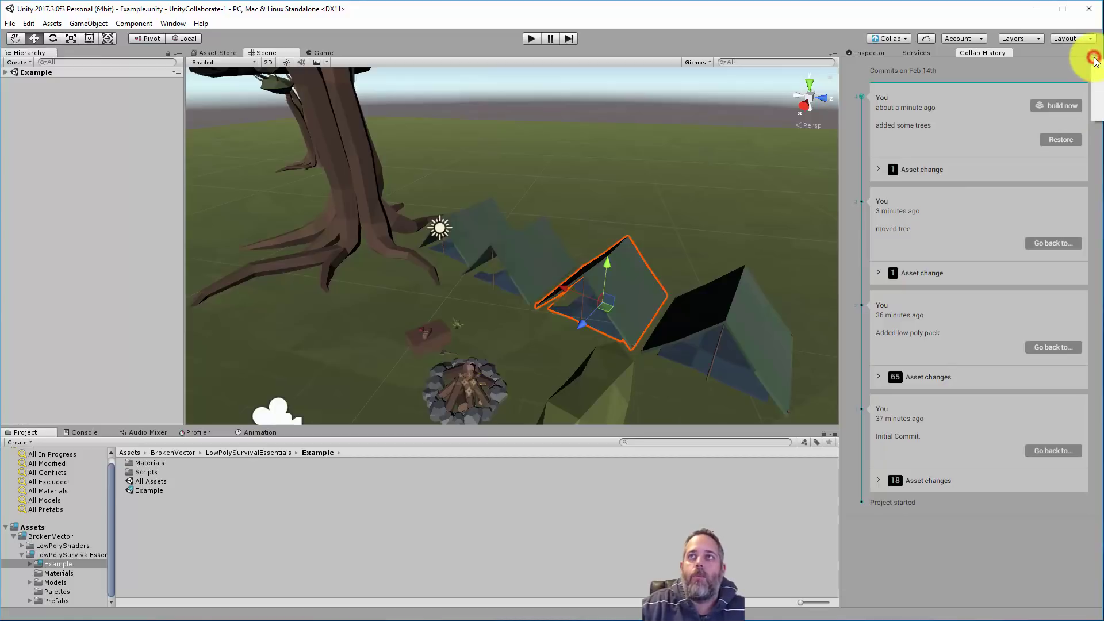
{"action": "right_click", "coordinate": [996, 57]}
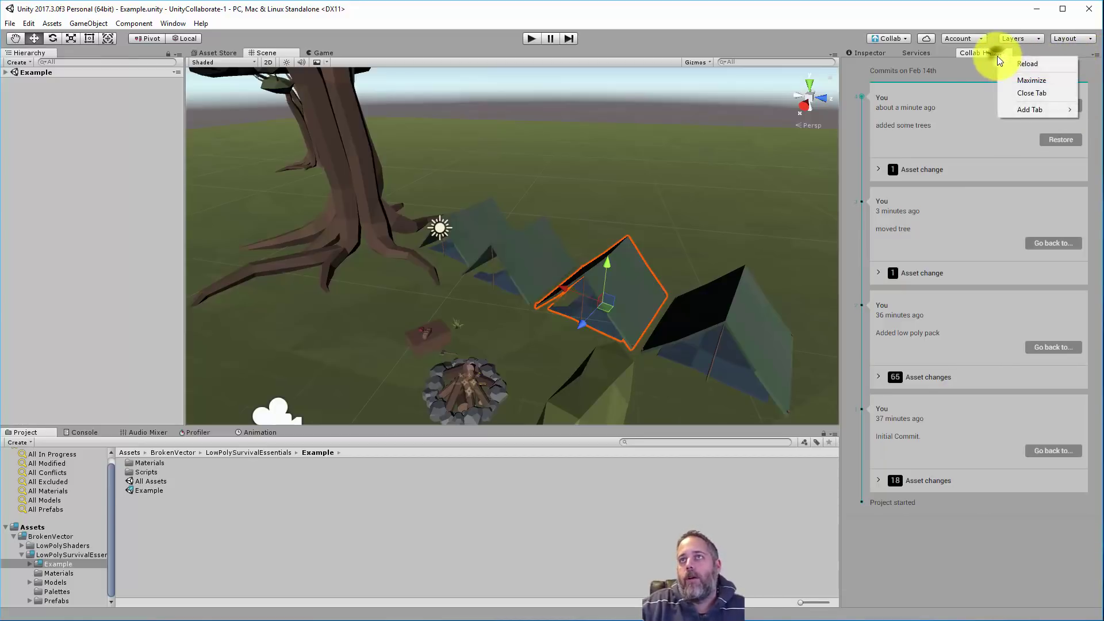
{"action": "left_click", "coordinate": [978, 71]}
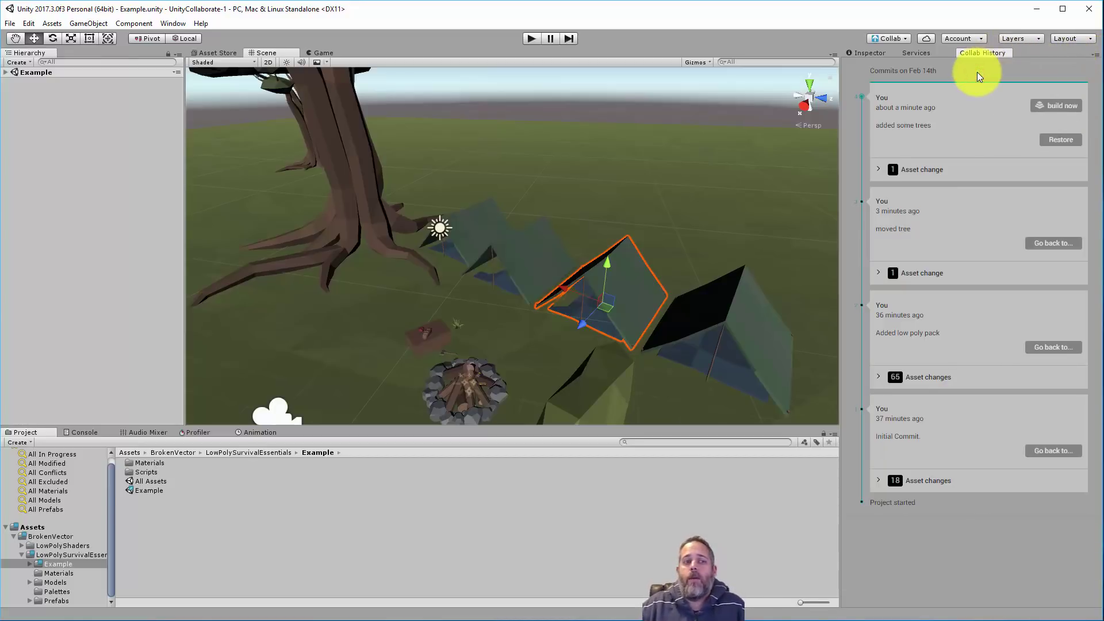